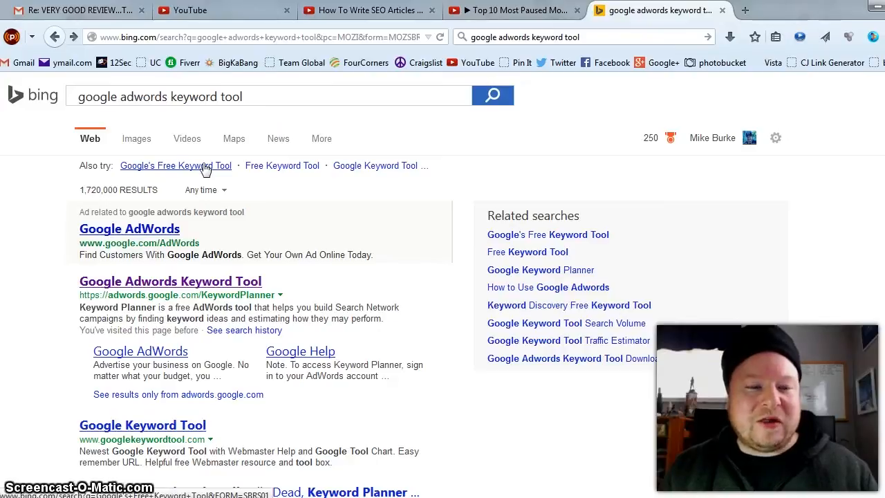
- Open the Google Adwords Keyword Tool search result and enter "leprechaun" as the product or service for new keyword and ad group ideas
click(188, 286)
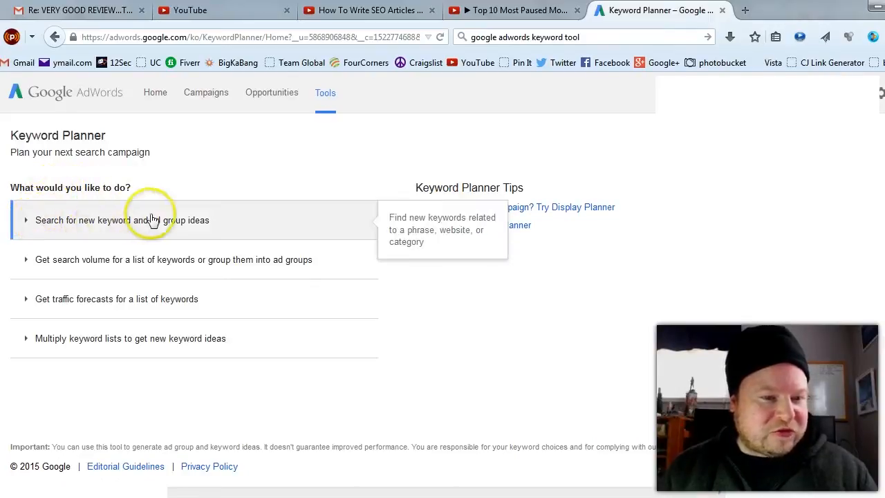
click(90, 222)
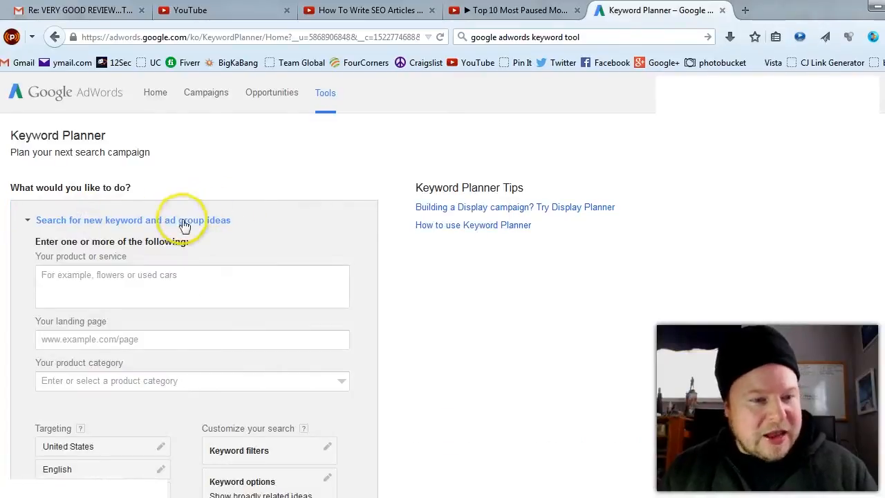
click(89, 276)
text(leprechaun)
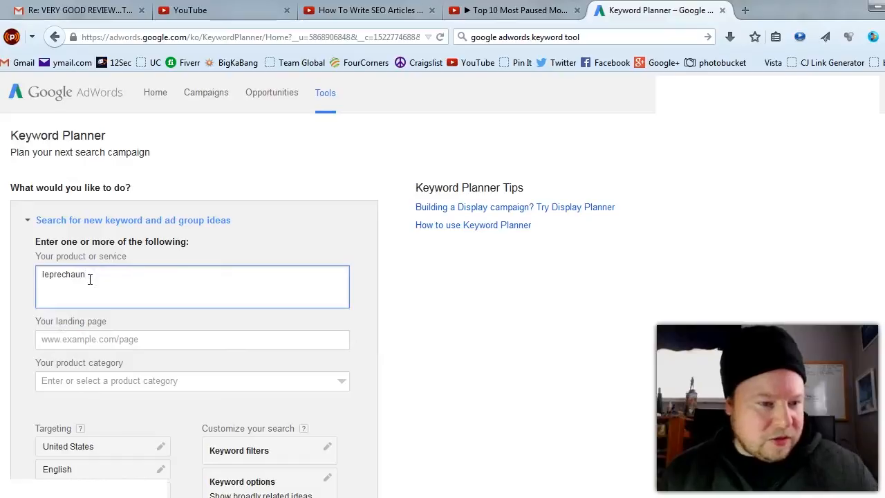
- Review the targeting, date range and search customization settings, and get the keyword ideas without changing them
click(88, 338)
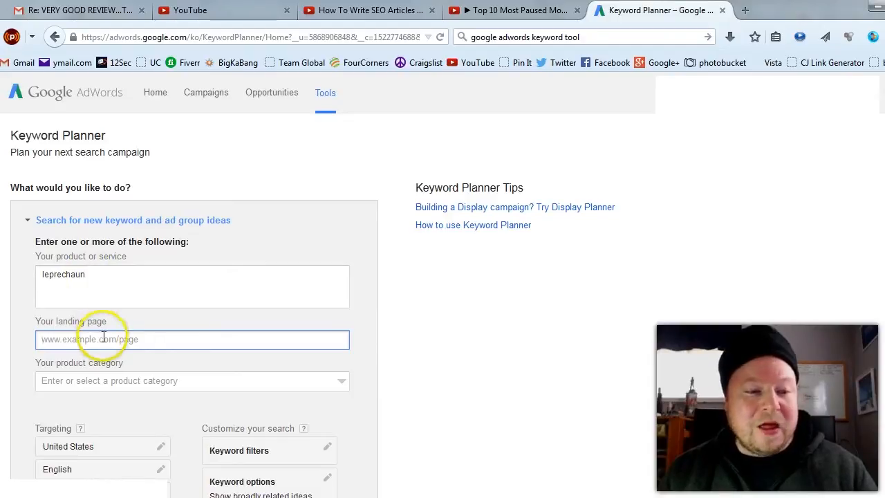
scroll(233, 345, down, 3)
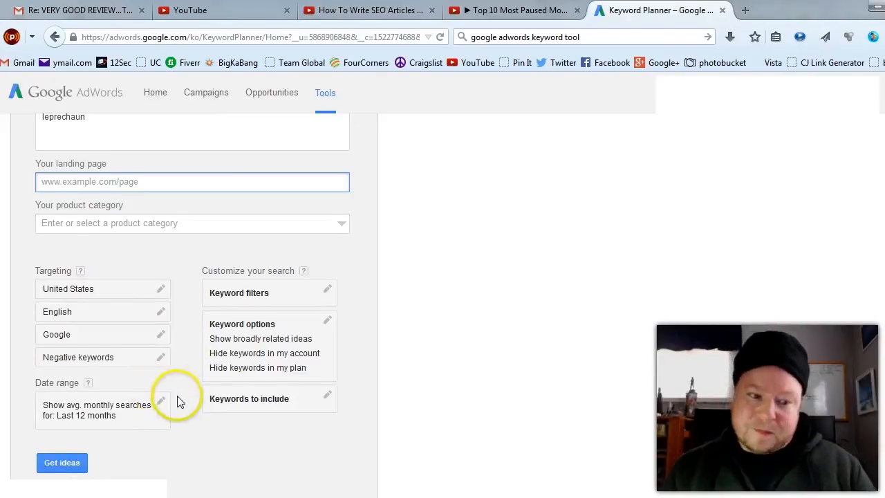
scroll(178, 401, down, 1)
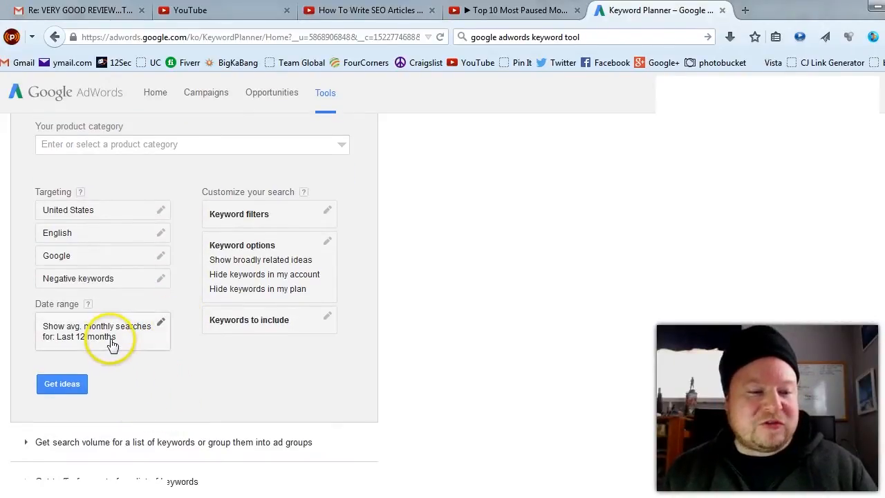
scroll(103, 344, up, 2)
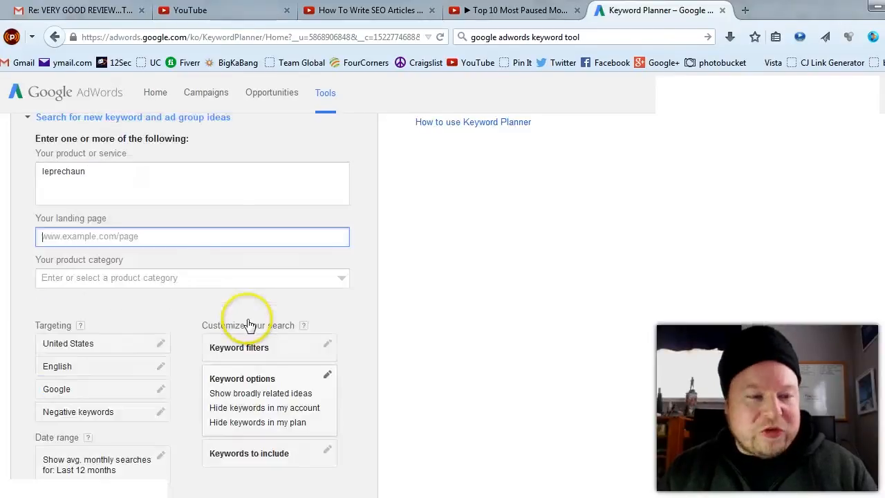
scroll(271, 293, down, 2)
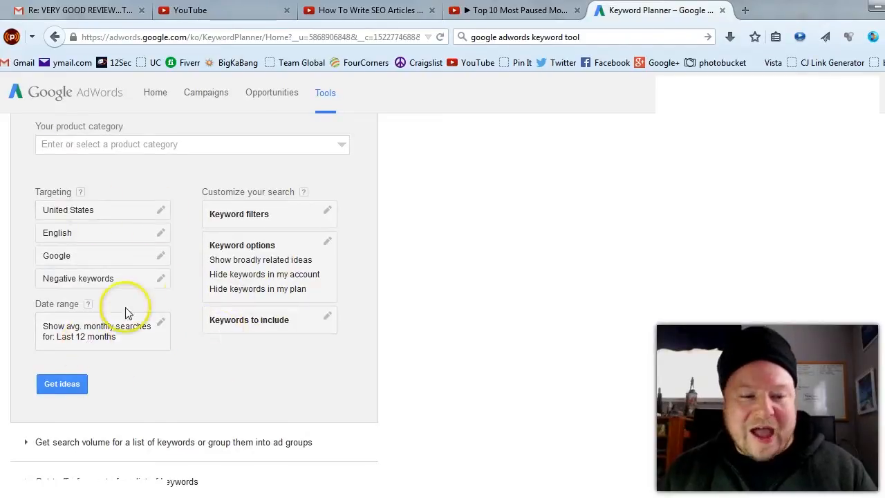
click(67, 385)
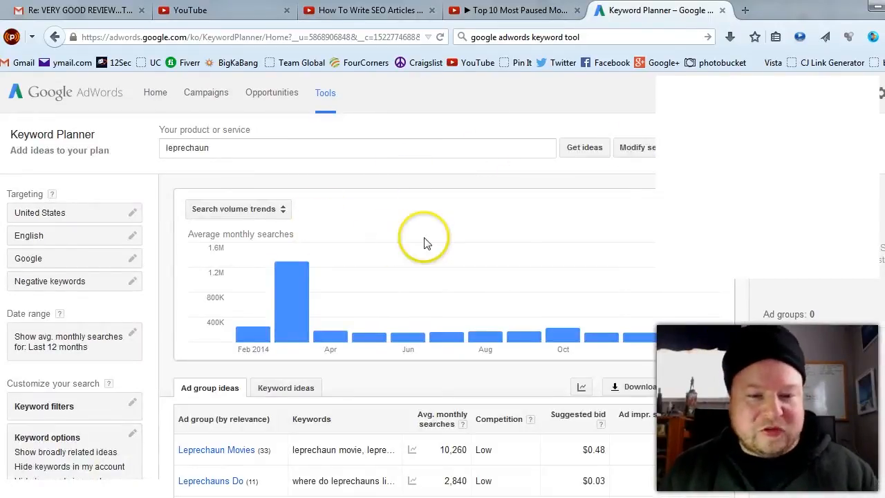
- Examine the monthly search volumes for leprechaun across the trend chart, comparing February and March 2014 with the other months
mouse_move(295, 323)
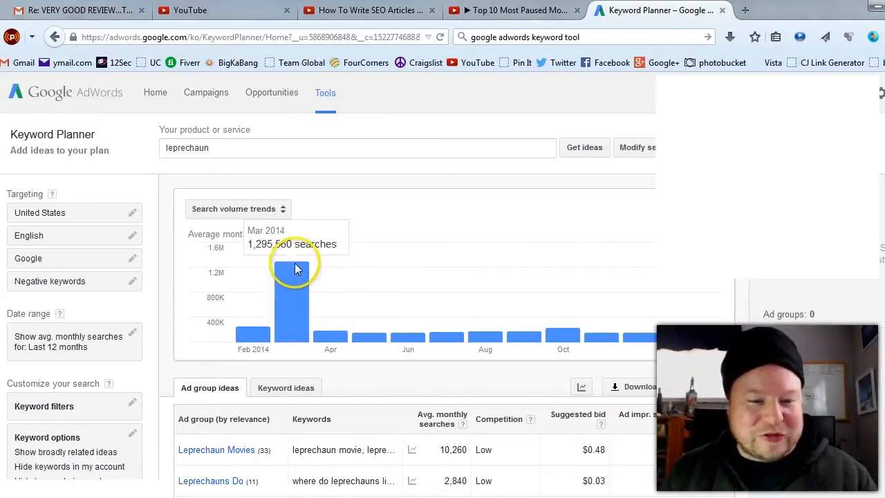
mouse_move(242, 335)
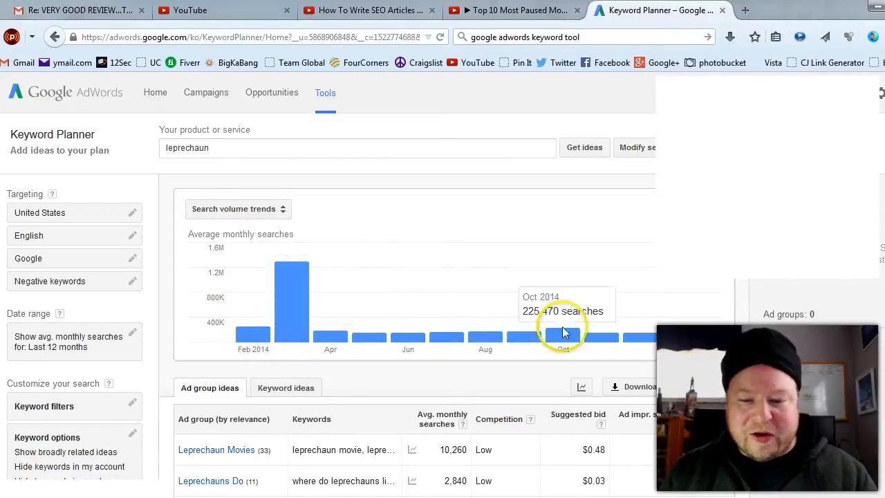
mouse_move(571, 335)
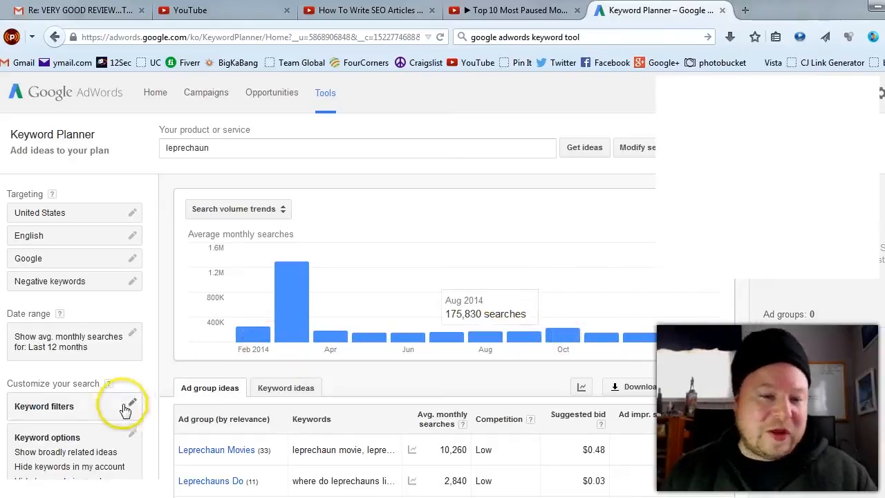
mouse_move(280, 339)
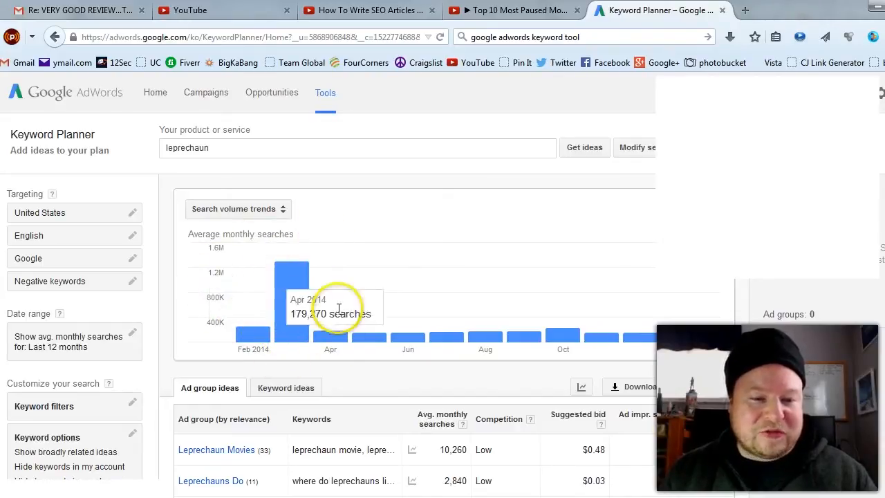
mouse_move(247, 337)
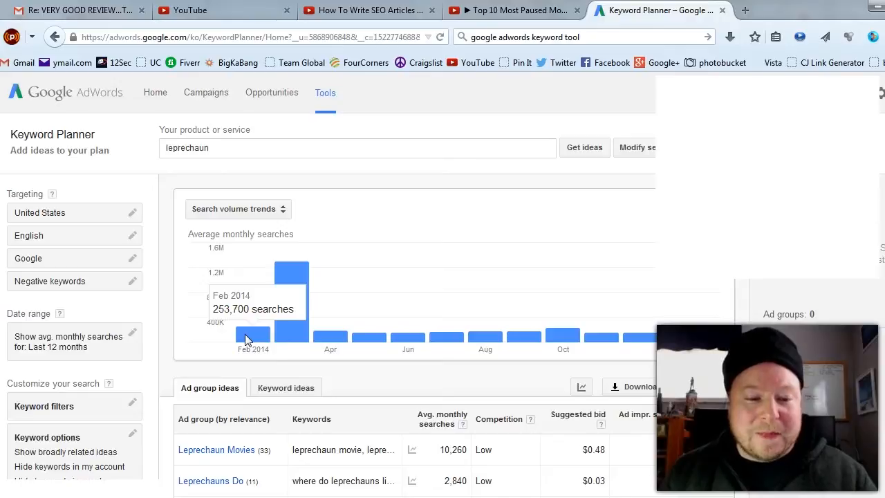
click(245, 338)
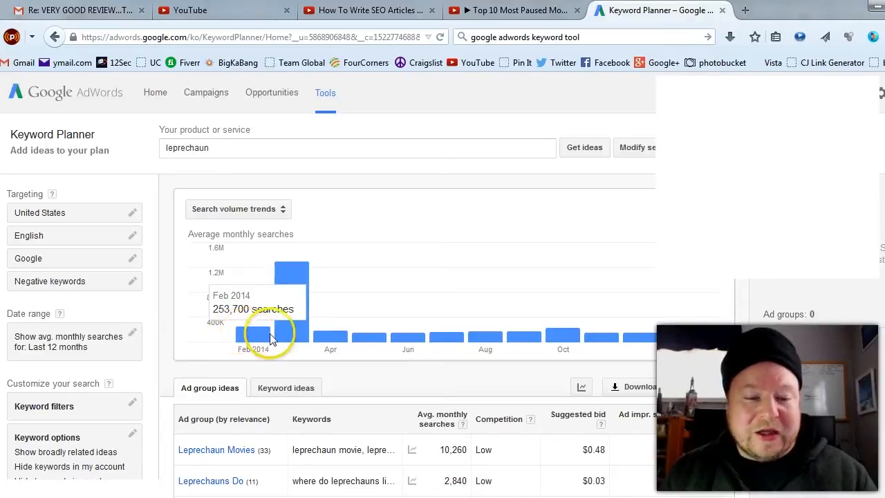
mouse_move(296, 316)
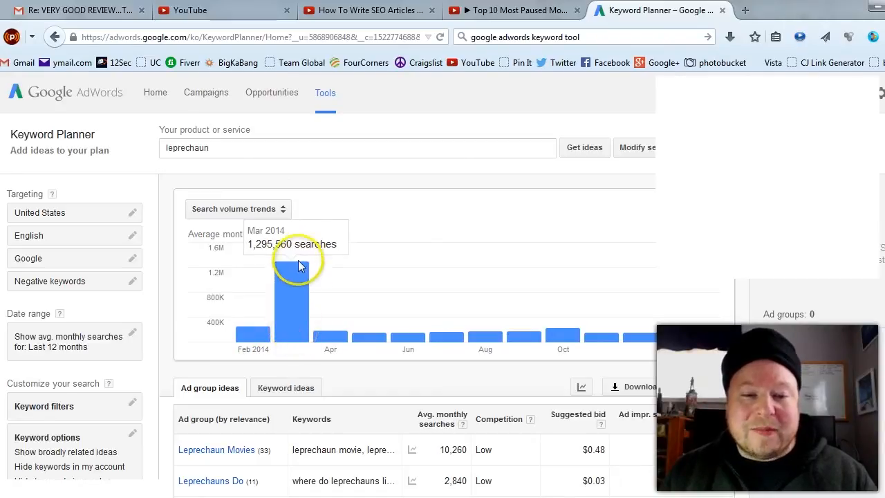
mouse_move(331, 337)
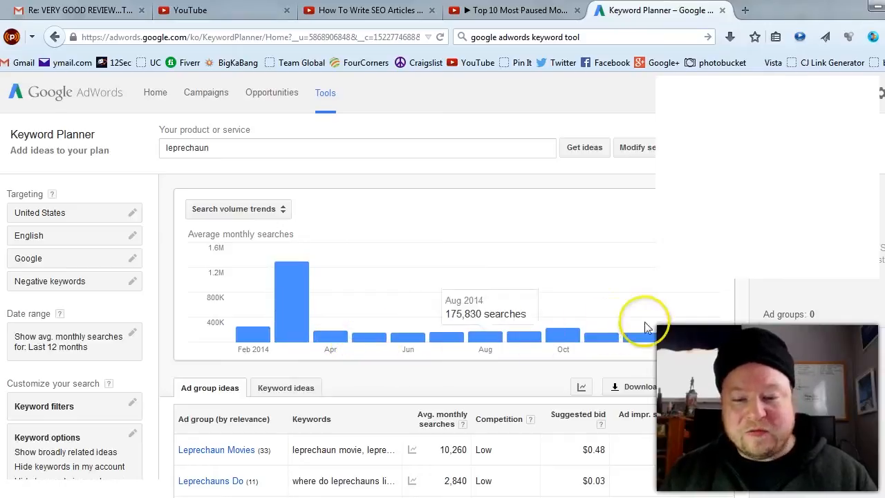
mouse_move(651, 322)
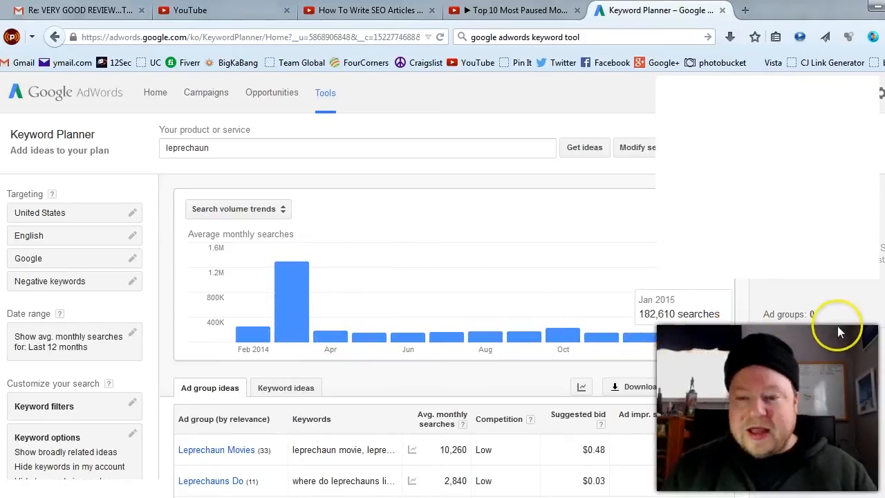
- Inspect the Leprechaun Movies ad group, check the monthly search trend of "leprechaun the movie", and return to the ad group ideas
scroll(720, 358, down, 1)
scroll(720, 358, down, 3)
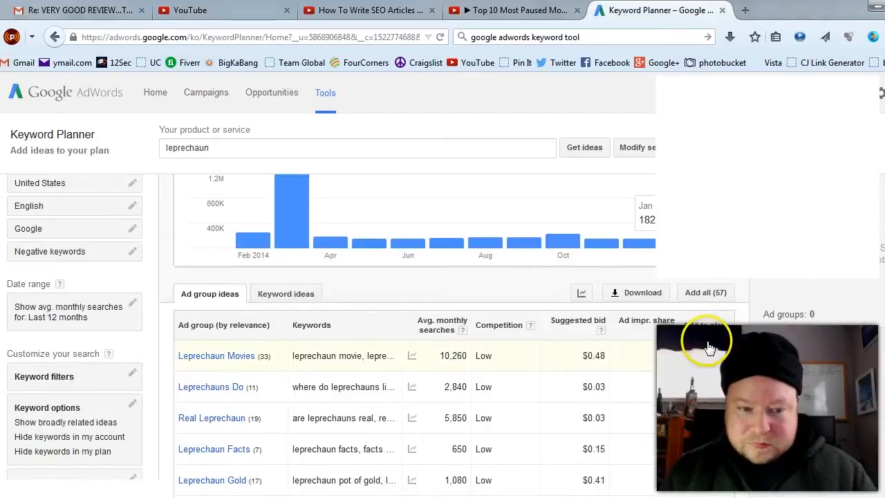
scroll(708, 347, down, 1)
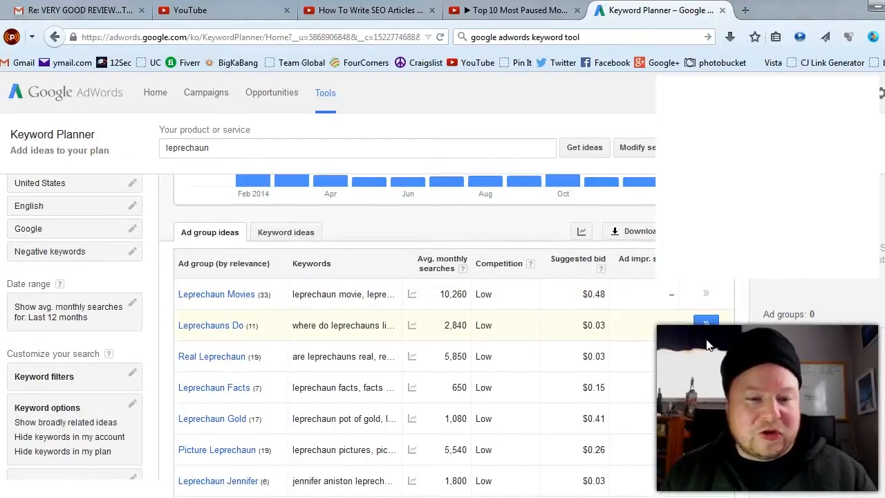
click(299, 235)
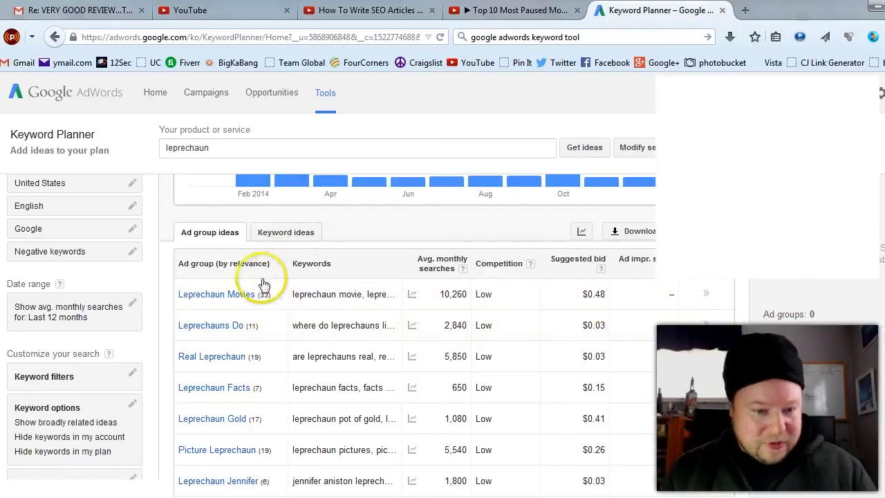
click(239, 295)
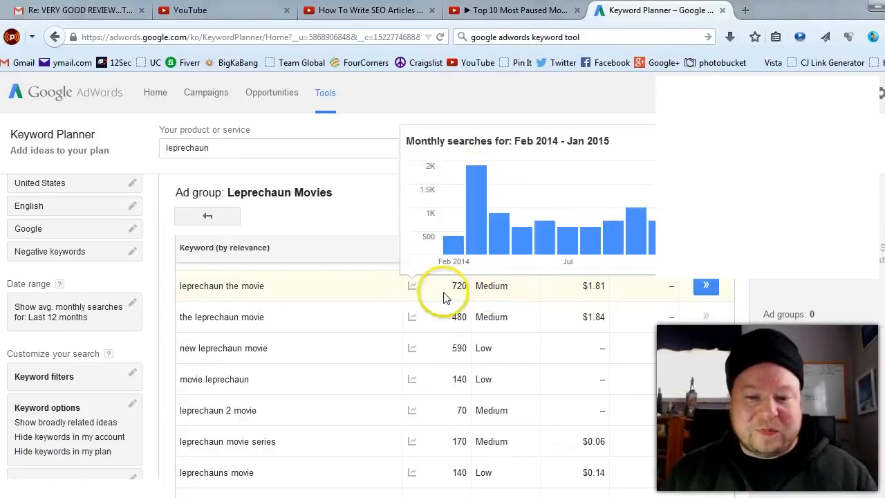
mouse_move(410, 287)
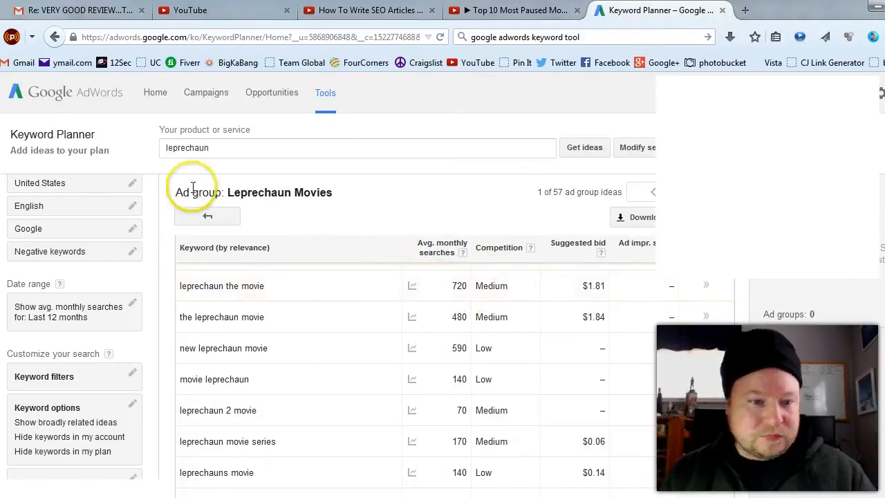
click(56, 36)
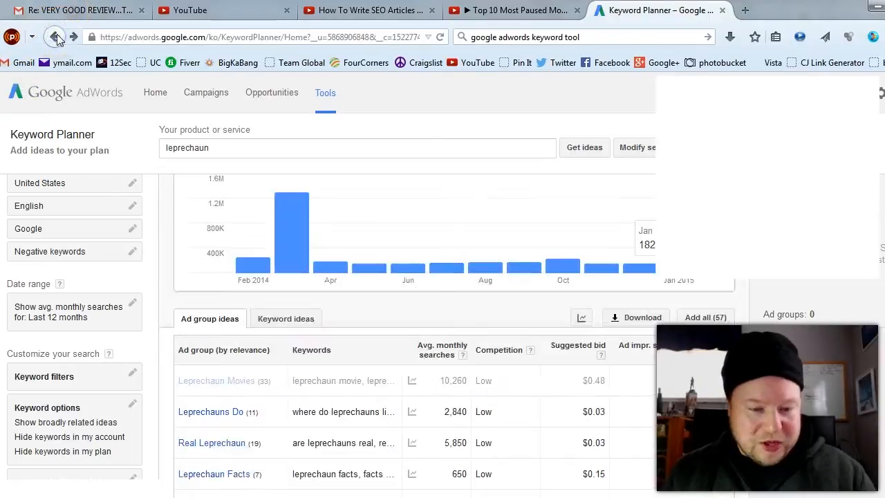
- Show the keyword ideas and examine the average monthly searches, competition and suggested bids for the leprechaun search term and related keywords
click(287, 321)
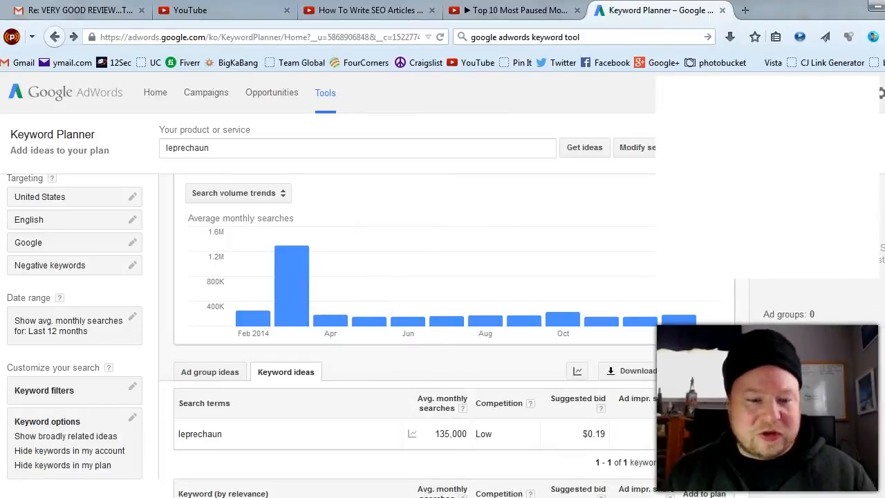
scroll(415, 332, down, 3)
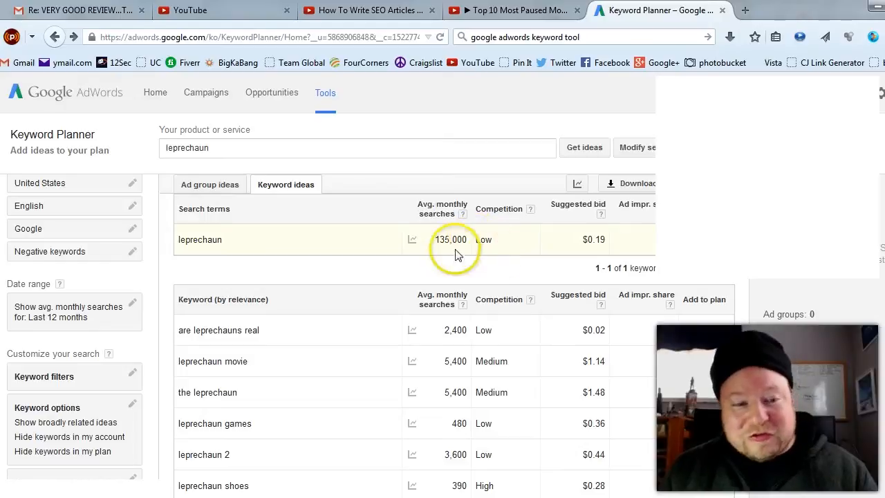
drag(225, 240, 190, 240)
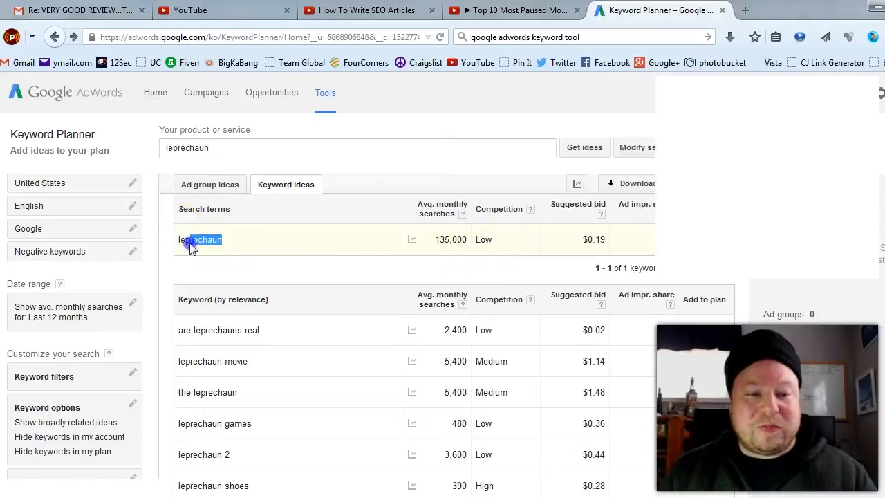
click(269, 244)
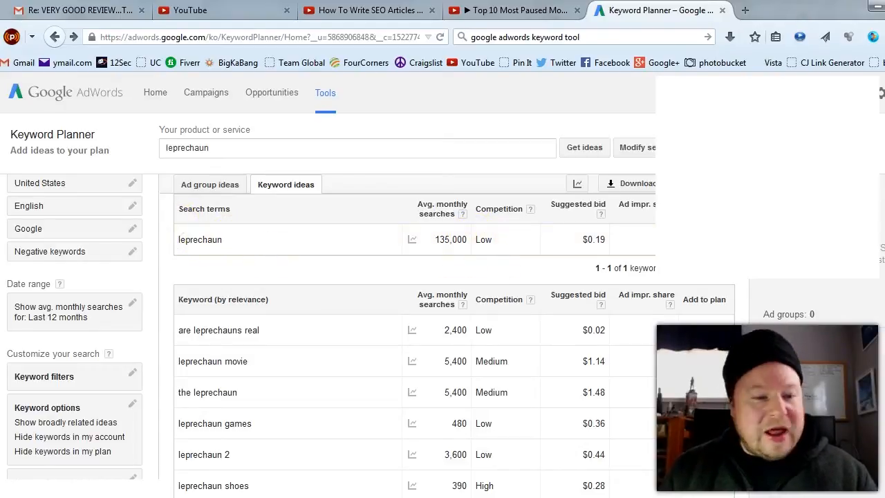
scroll(415, 346, down, 2)
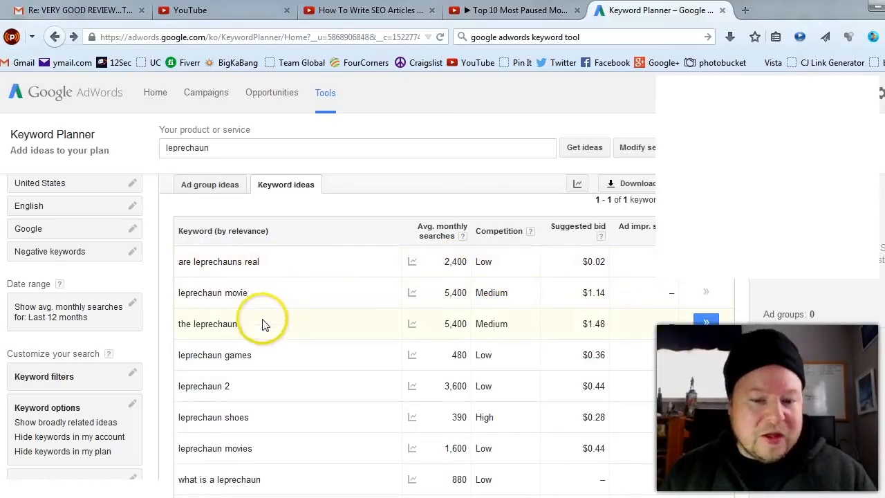
drag(263, 322, 184, 329)
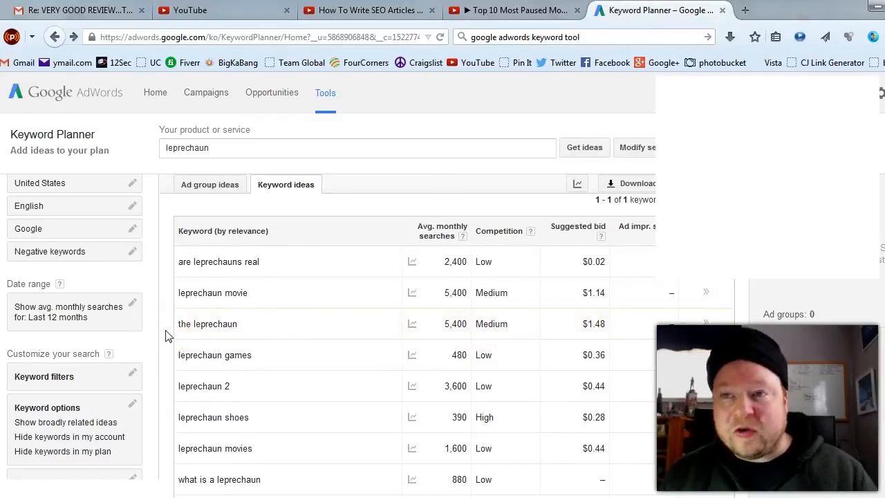
click(204, 322)
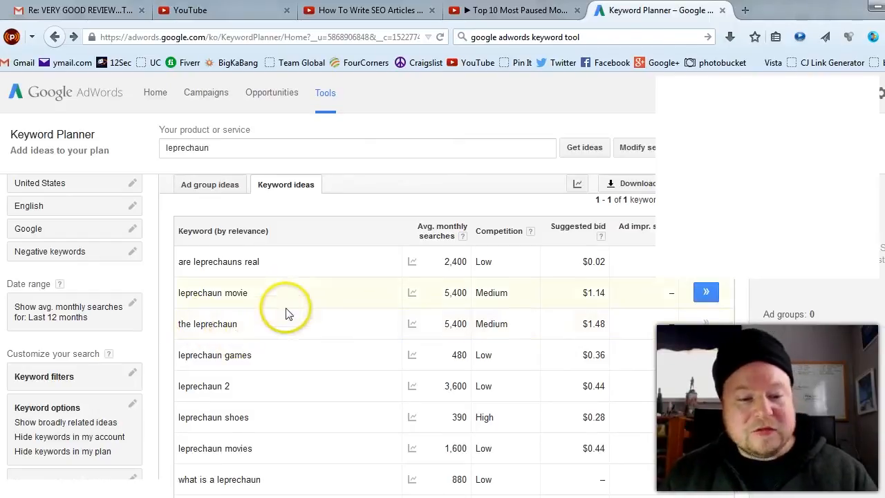
scroll(286, 310, down, 1)
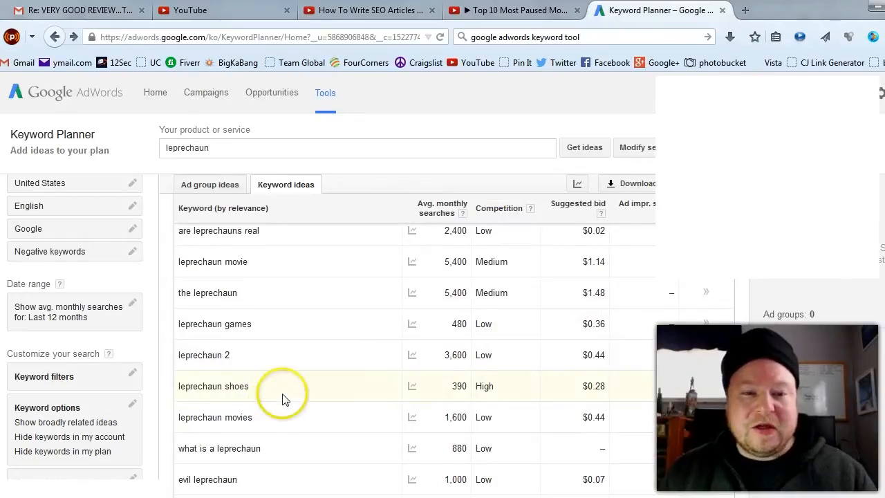
- Change the product or service to "leprechaun and green clovers" and get its keyword ideas
scroll(242, 291, up, 2)
click(215, 146)
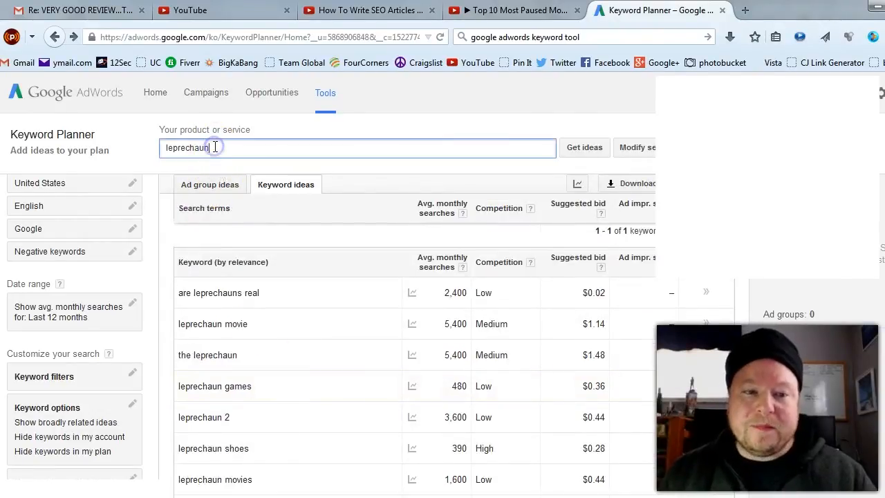
text(a)
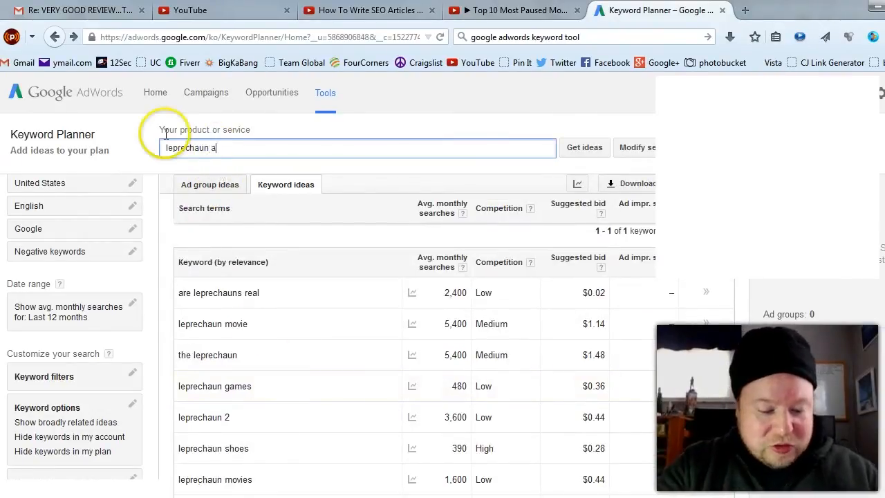
text(nd green)
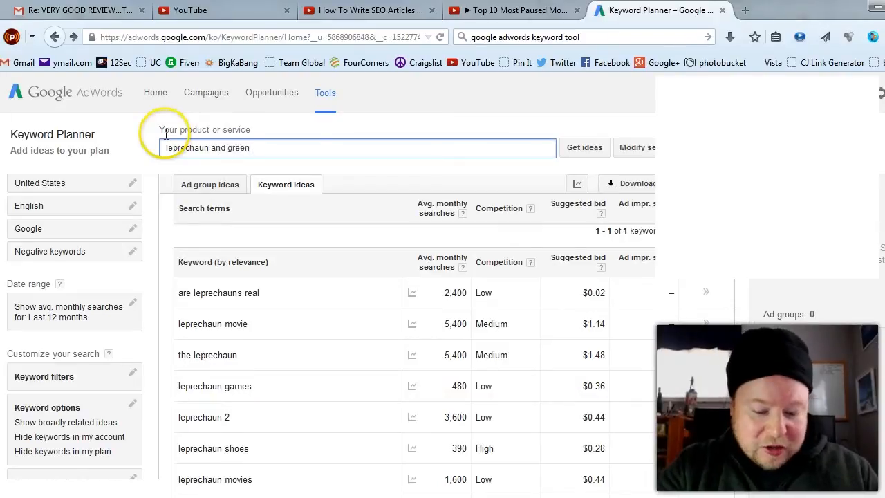
text( clovers)
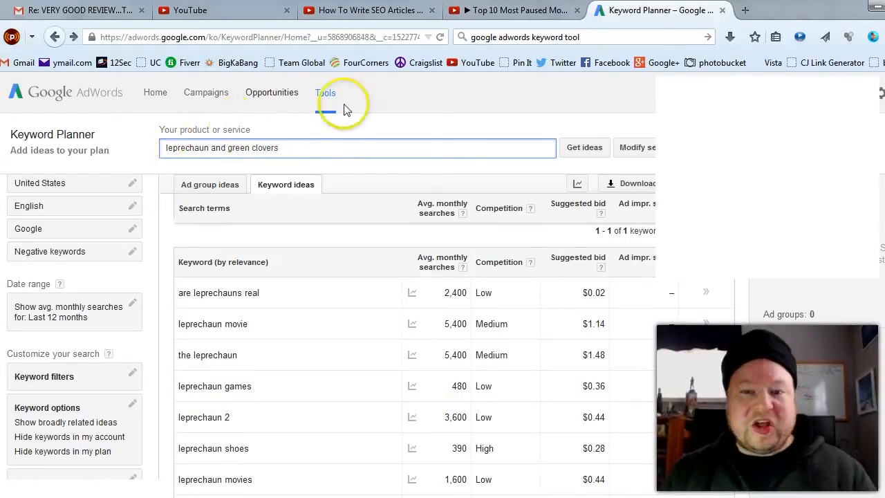
click(584, 147)
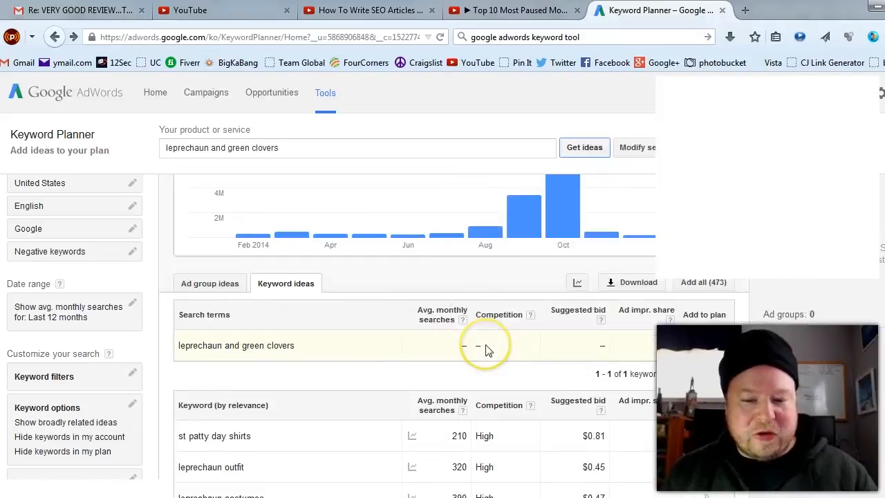
- Check the average monthly searches, competition and suggested bid for the "leprechaun and green clovers" search term
click(297, 351)
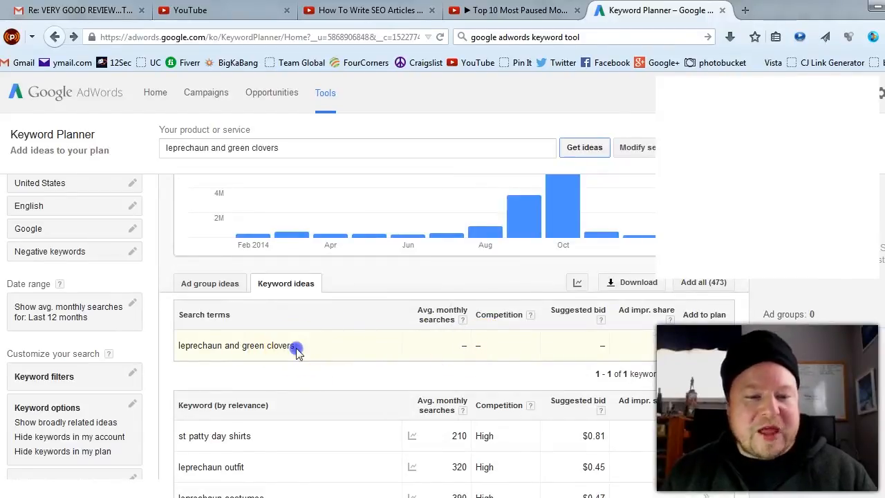
drag(297, 351, 178, 348)
click(404, 333)
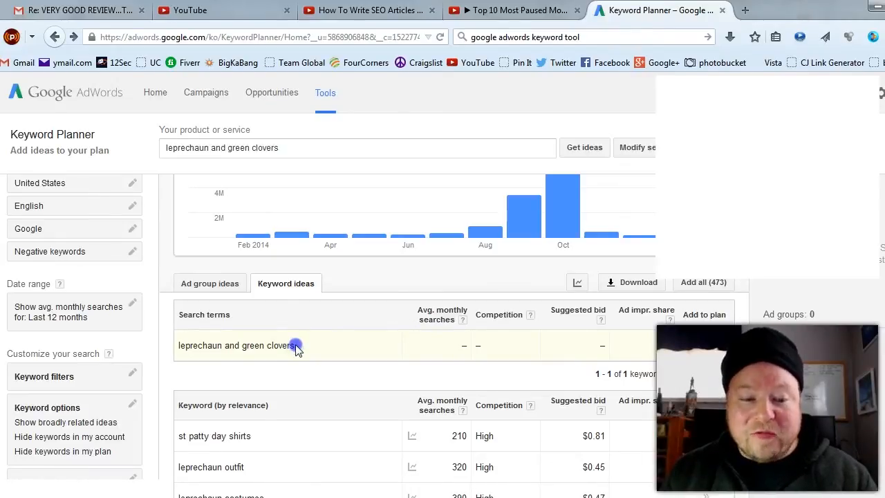
drag(296, 349, 181, 349)
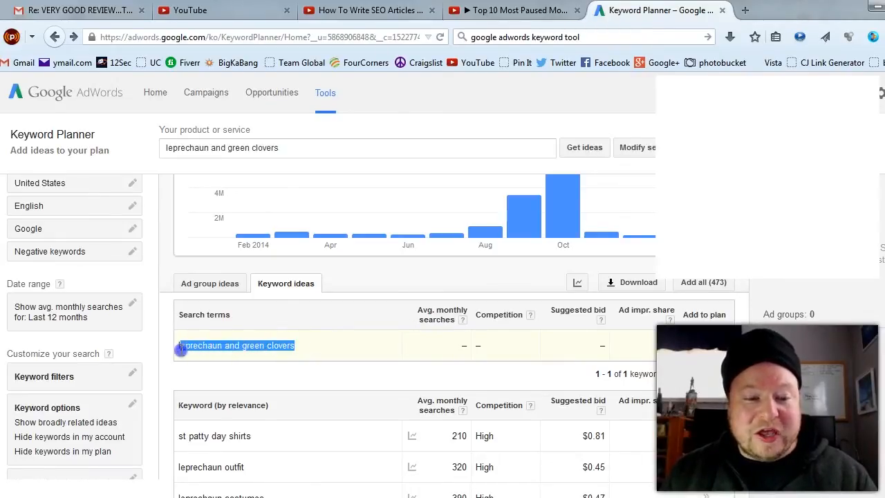
click(330, 337)
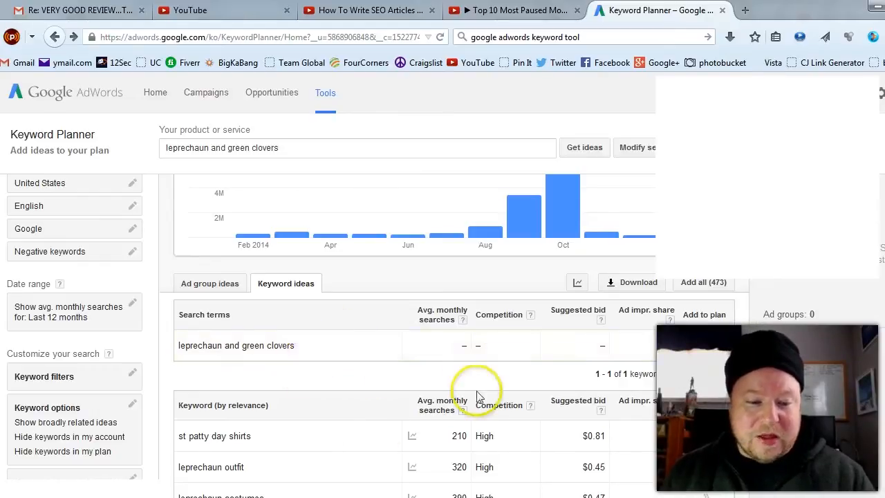
- Examine the search volume and competition of the related keywords, especially "green clovers", and return to the search term
scroll(477, 384, down, 1)
scroll(365, 423, down, 3)
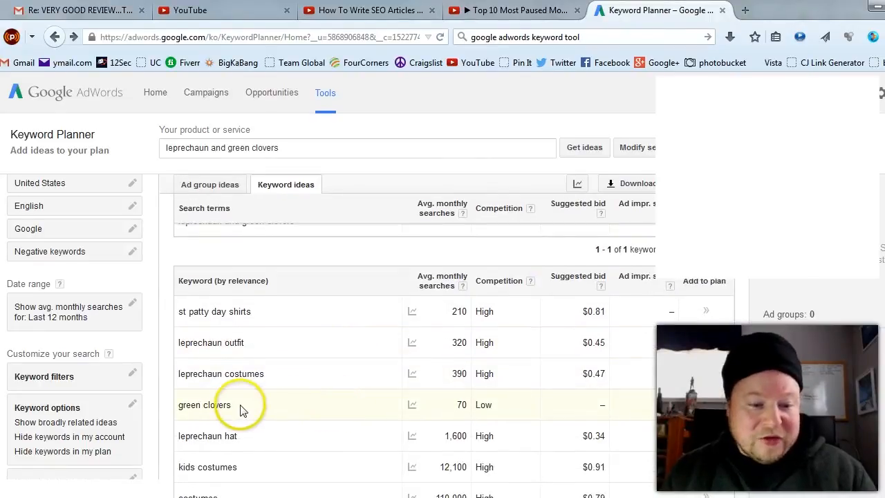
click(242, 409)
triple_click(181, 406)
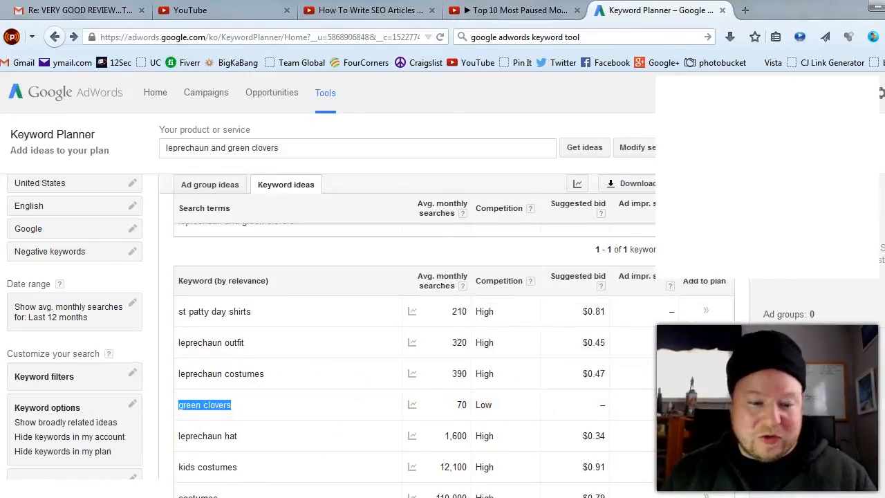
scroll(415, 359, down, 3)
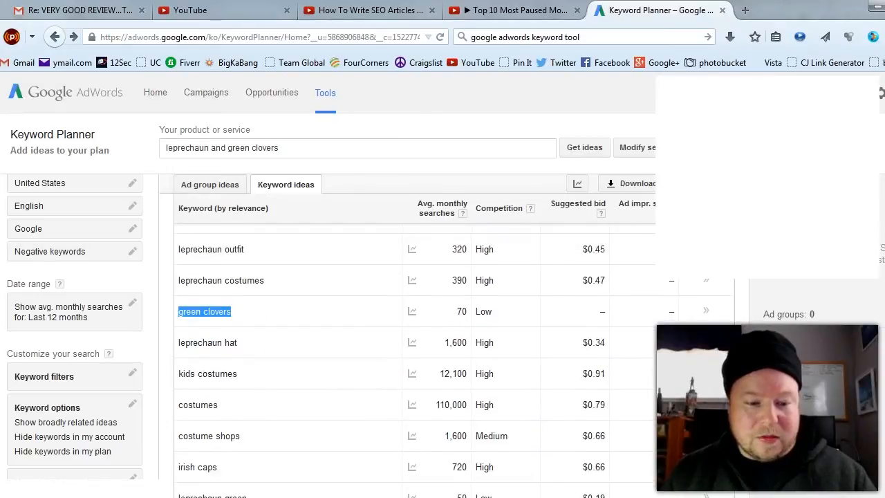
scroll(414, 359, down, 3)
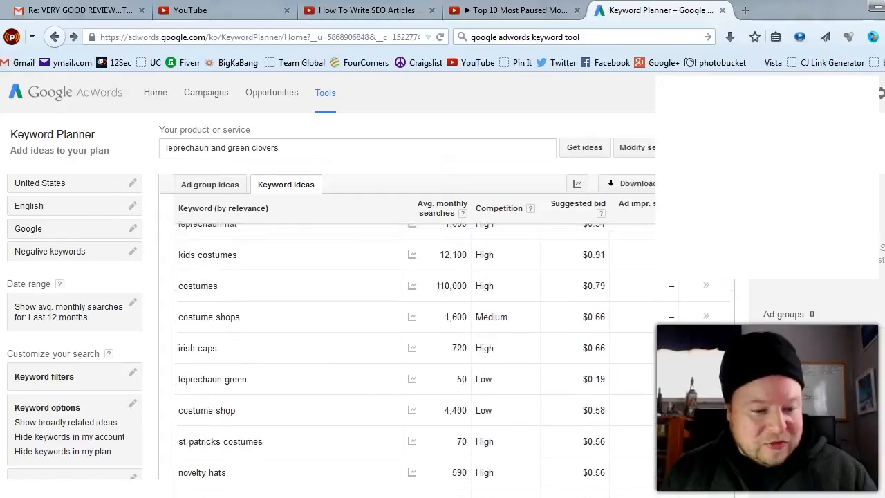
scroll(414, 360, down, 1)
scroll(415, 360, up, 7)
scroll(409, 408, up, 2)
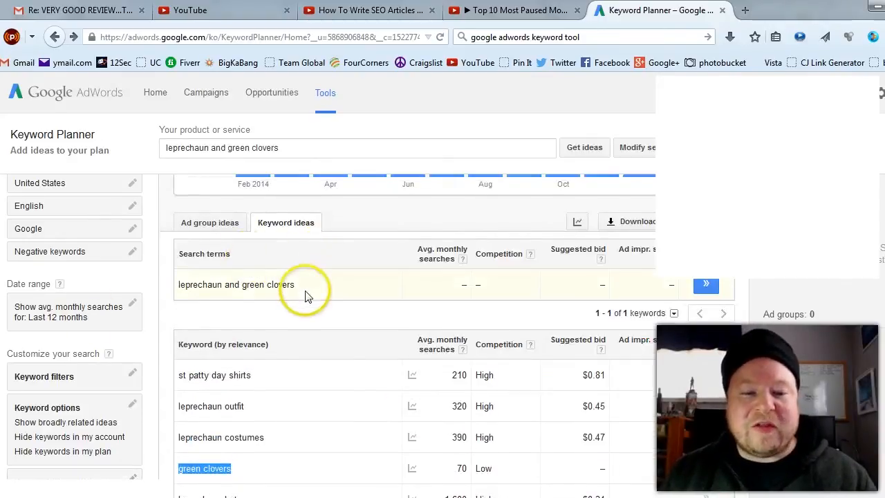
- Search Google for leprechaun and check the number of results reported above the listings
click(221, 285)
drag(221, 285, 166, 282)
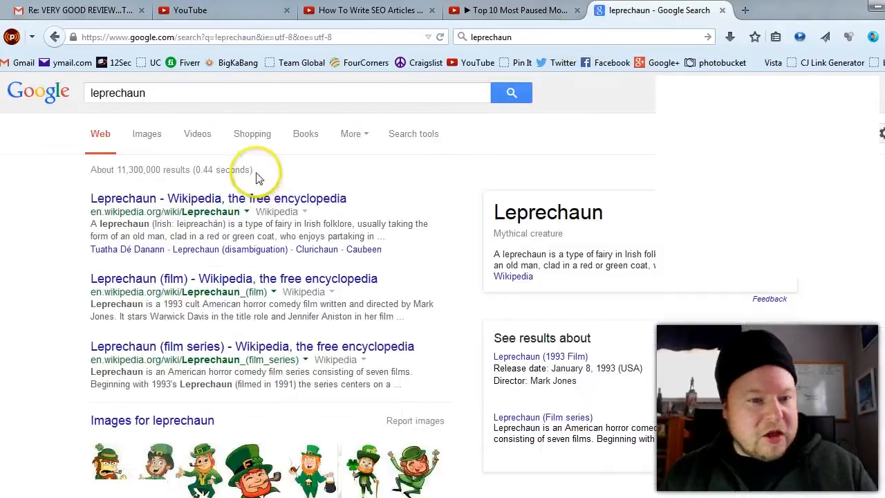
drag(254, 171, 89, 181)
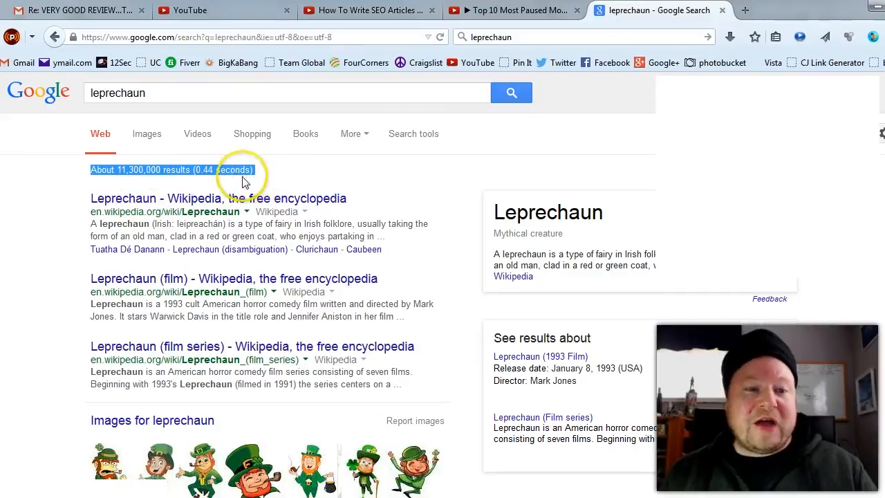
click(325, 174)
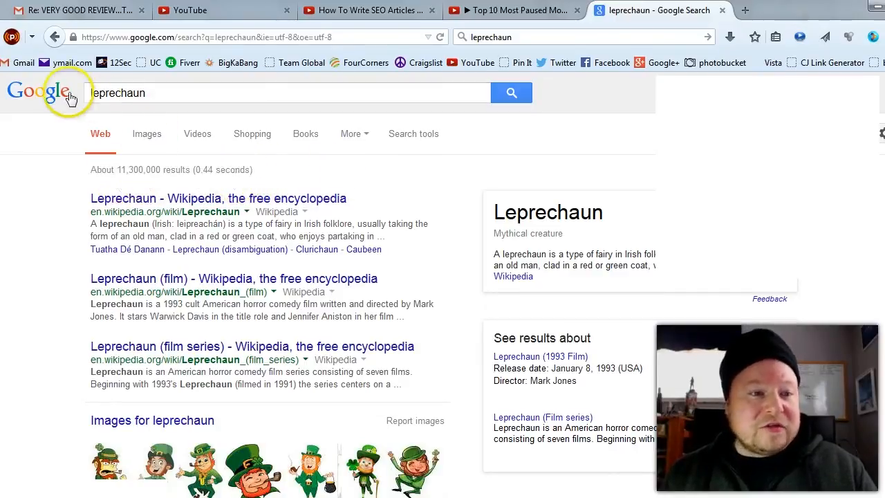
- Change the Google query to the exact phrase "the leprechaun", in quotation marks, and run the search
click(91, 92)
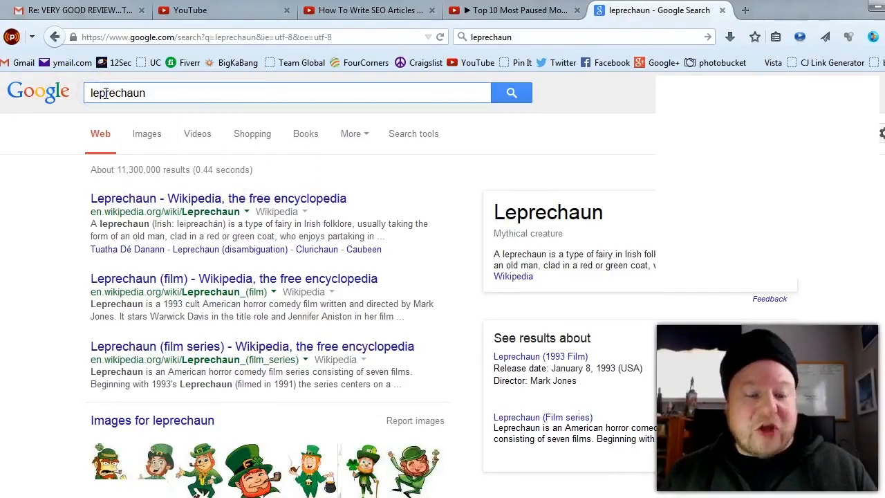
text("the)
click(171, 93)
text(")
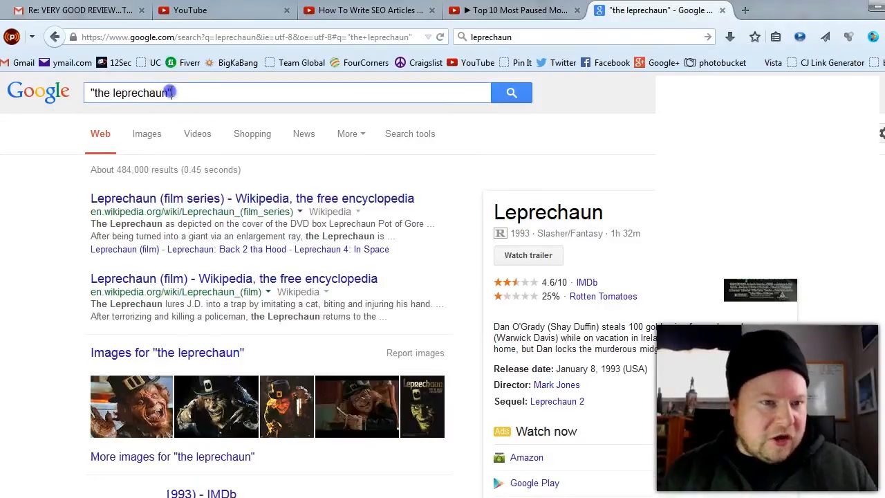
- Compare the quoted phrase "the leprechaun" with its Google result count to judge how many pages compete for it
drag(171, 92, 97, 93)
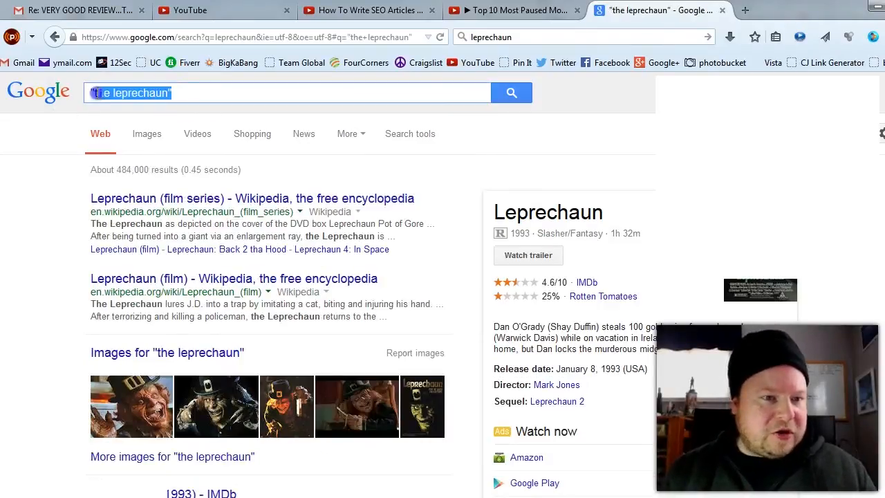
click(256, 169)
drag(88, 170, 233, 170)
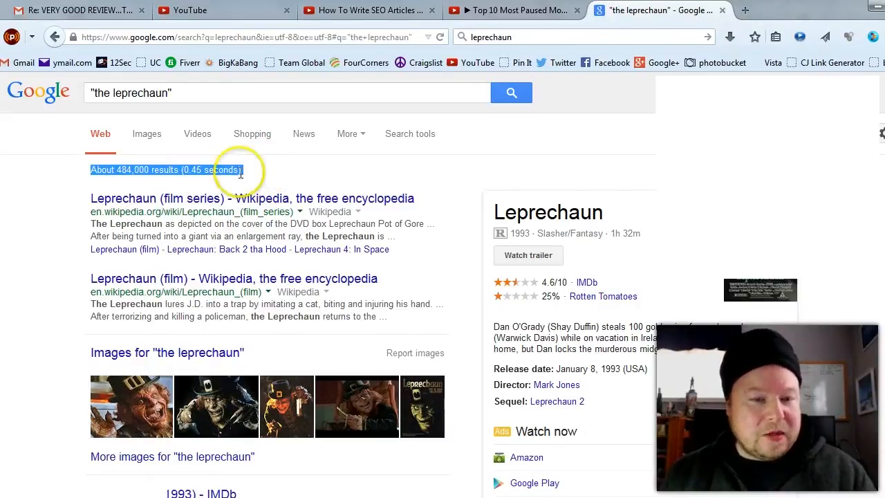
drag(269, 169, 95, 170)
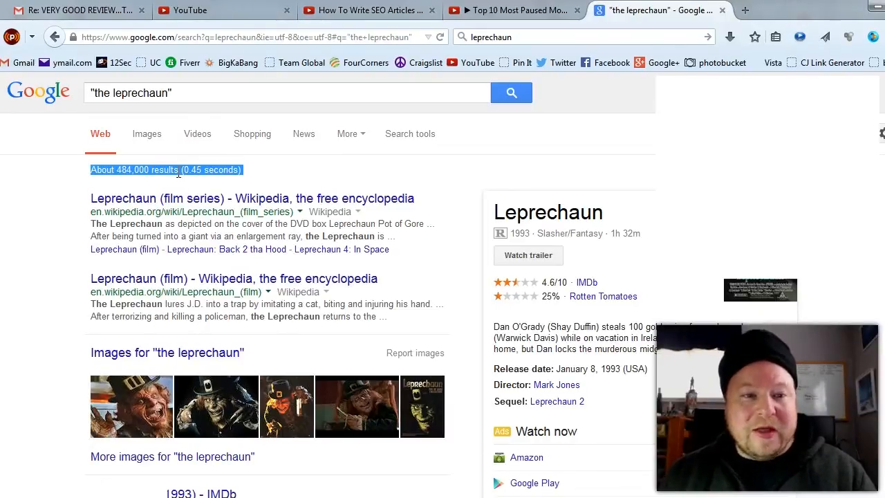
click(179, 93)
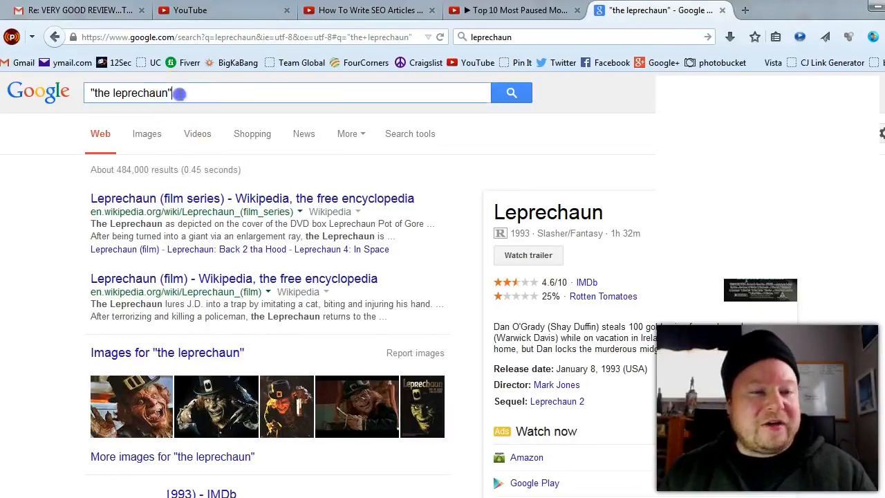
drag(179, 92, 81, 93)
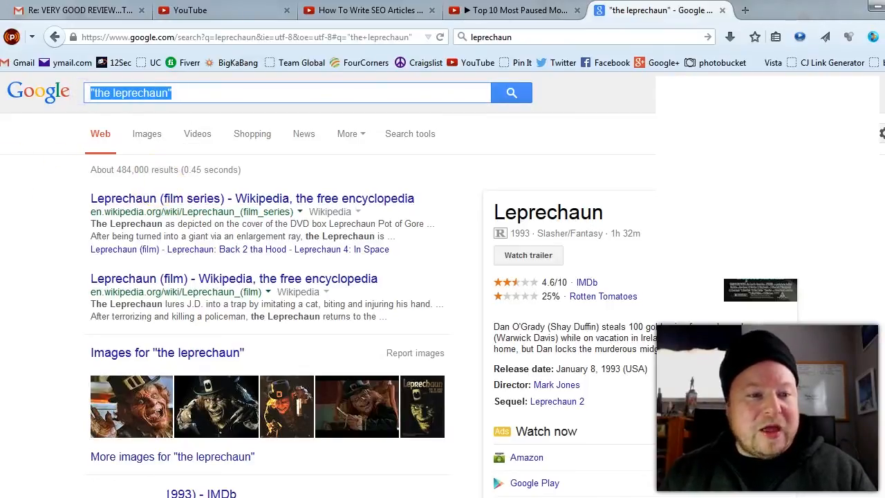
click(40, 211)
drag(91, 171, 249, 174)
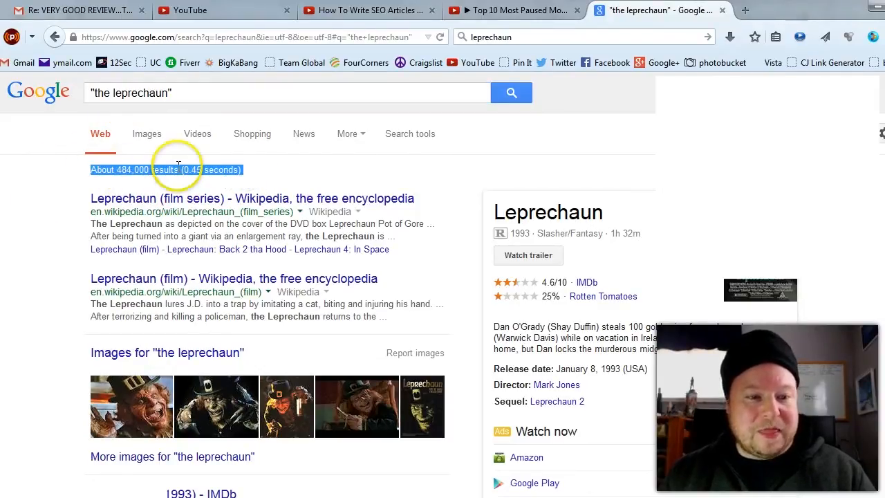
click(172, 92)
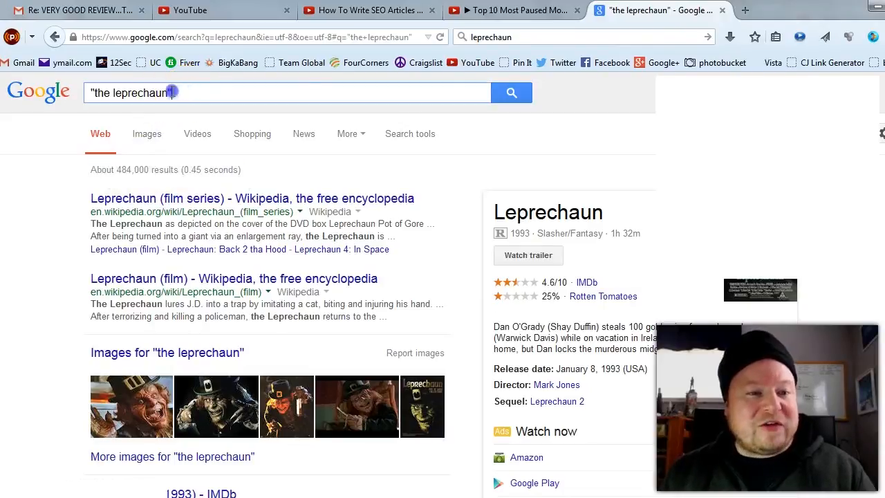
drag(172, 92, 83, 93)
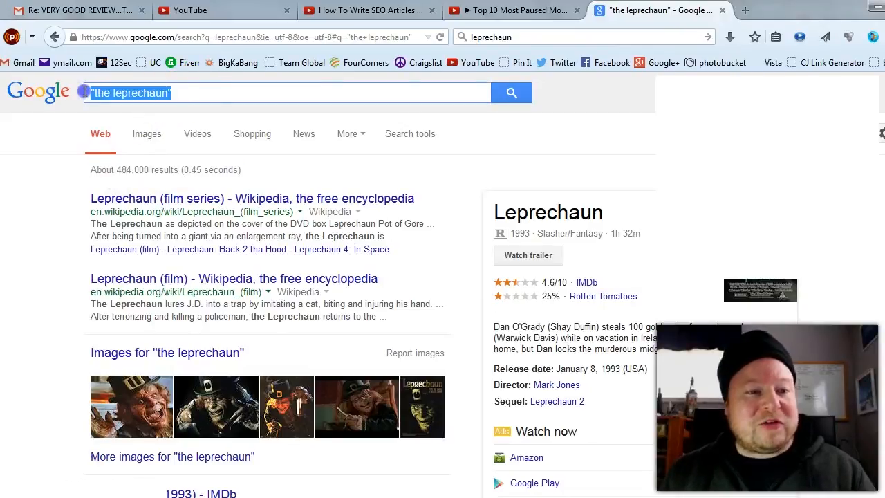
click(130, 169)
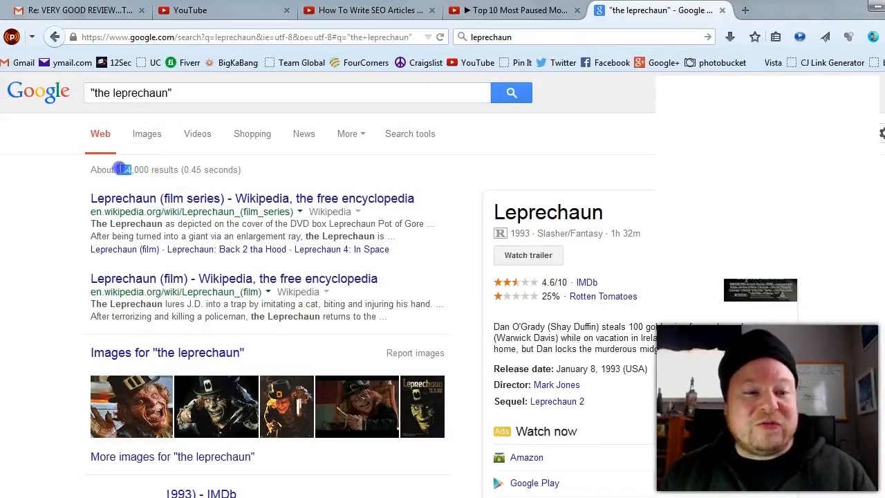
click(173, 93)
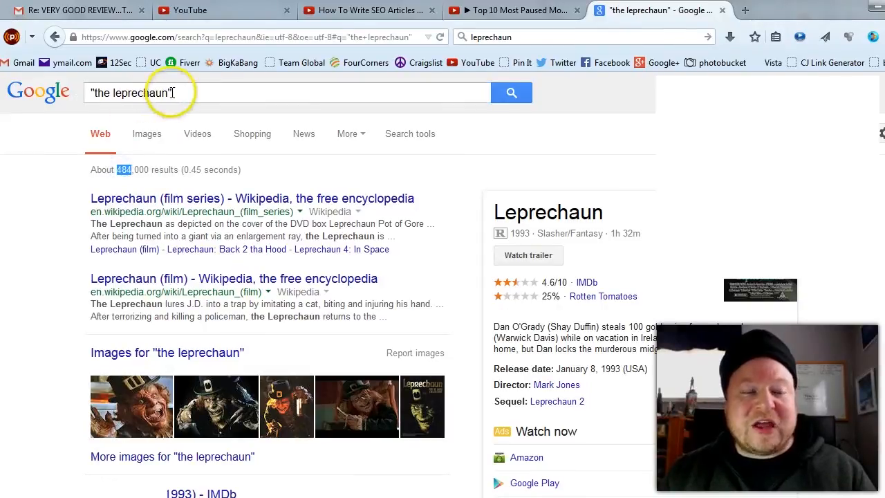
drag(176, 92, 59, 97)
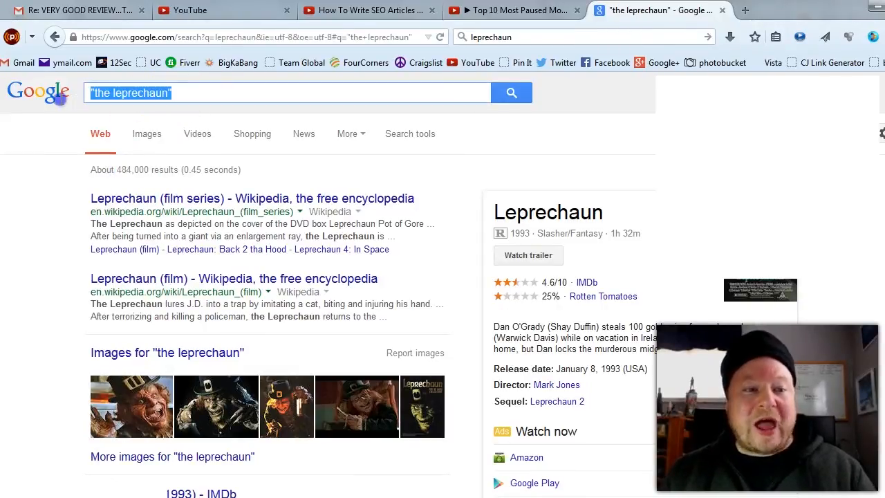
click(292, 169)
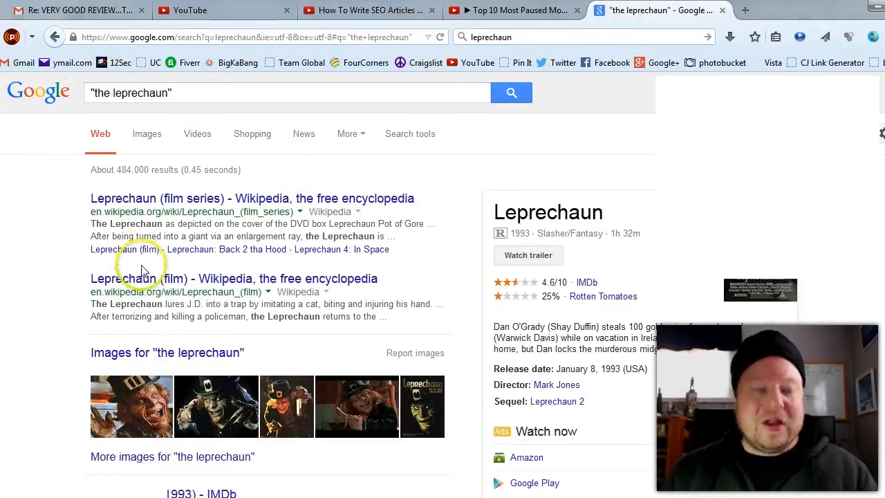
click(278, 202)
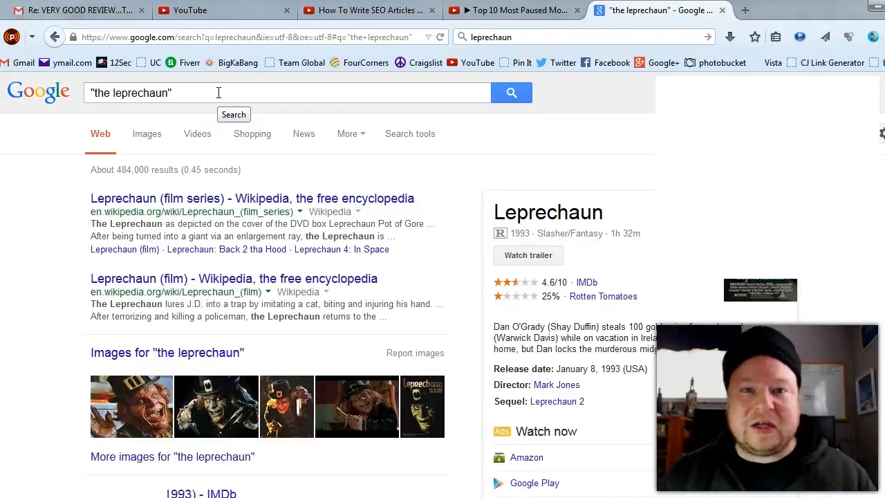
drag(184, 92, 60, 92)
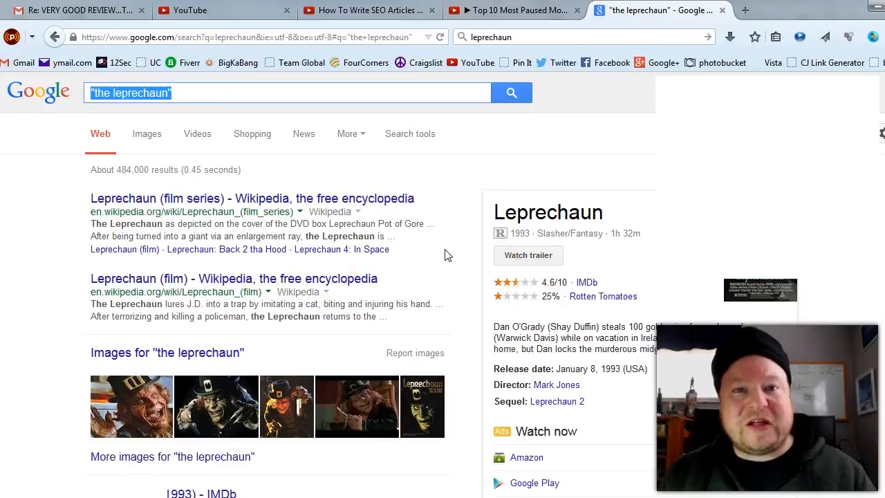
- Open the copper lantern's Etsy listing and highlight the keyword phrase "Electric Hurricane Lantern" in its title
click(228, 98)
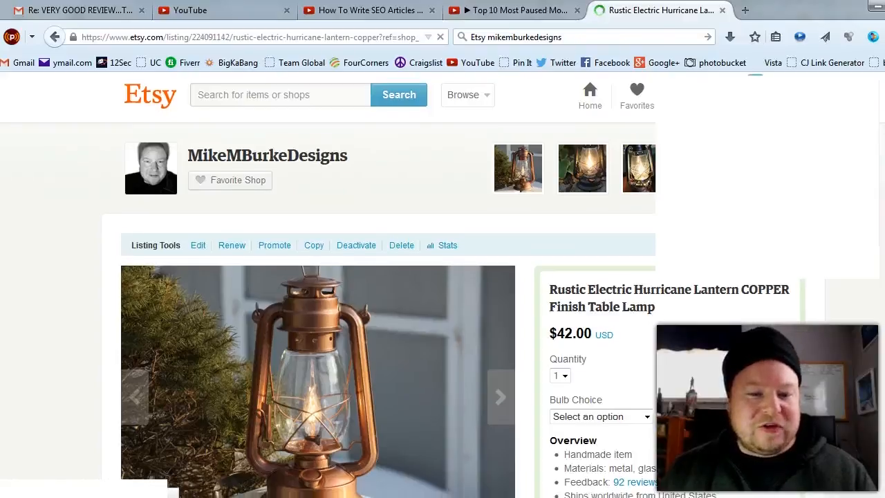
scroll(300, 352, down, 1)
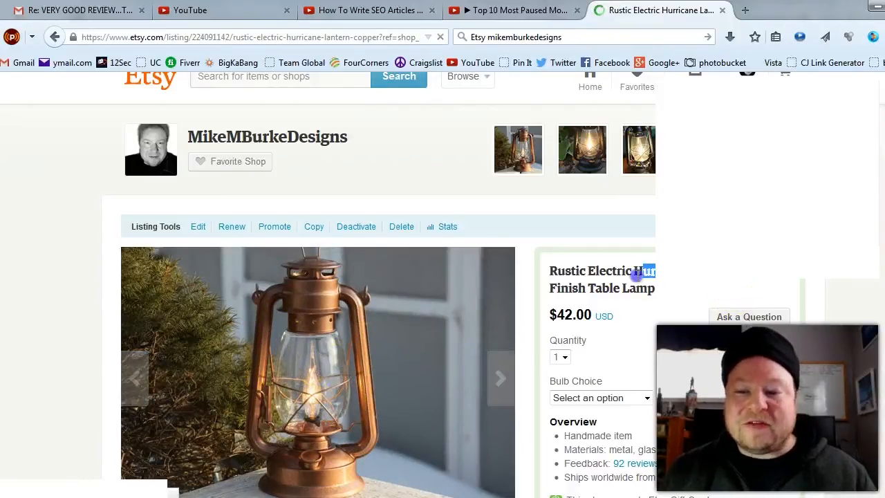
drag(636, 274, 590, 275)
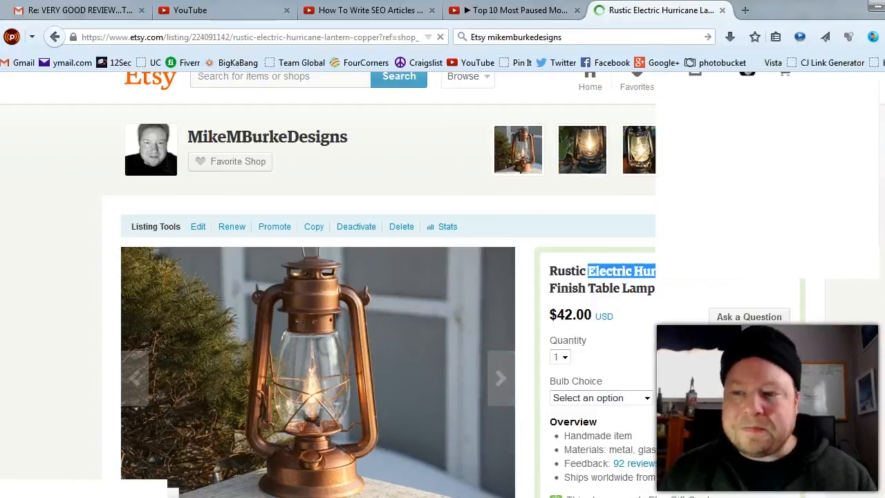
scroll(428, 284, down, 1)
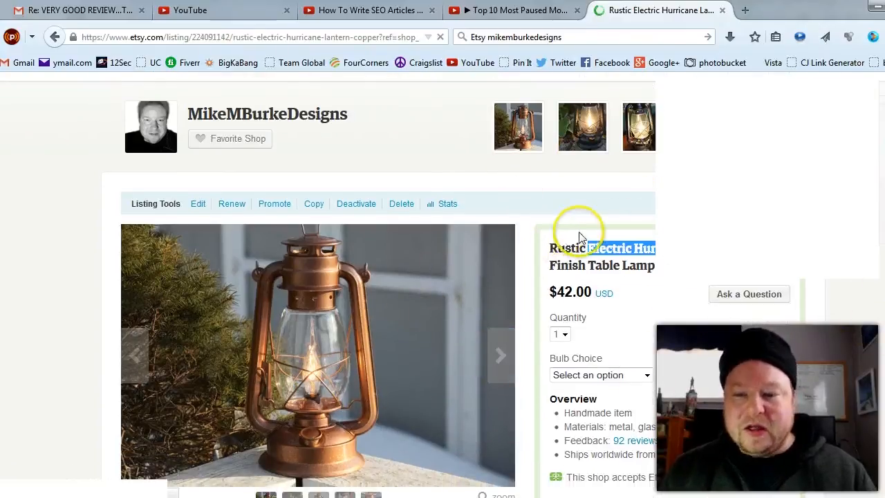
scroll(594, 291, up, 2)
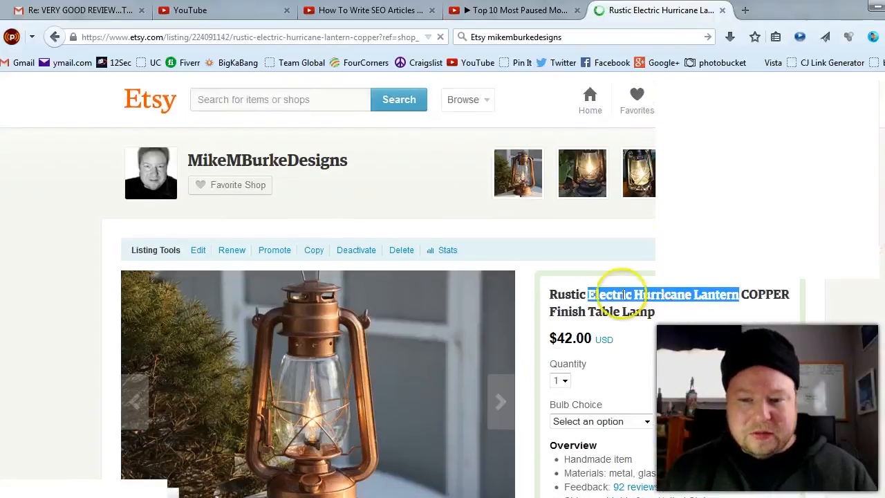
- Highlight the title's other keywords one after another, including "Hurricane Lantern", "COPPER" and "Table Lamp", and finish with the whole title
click(546, 295)
drag(550, 293, 634, 296)
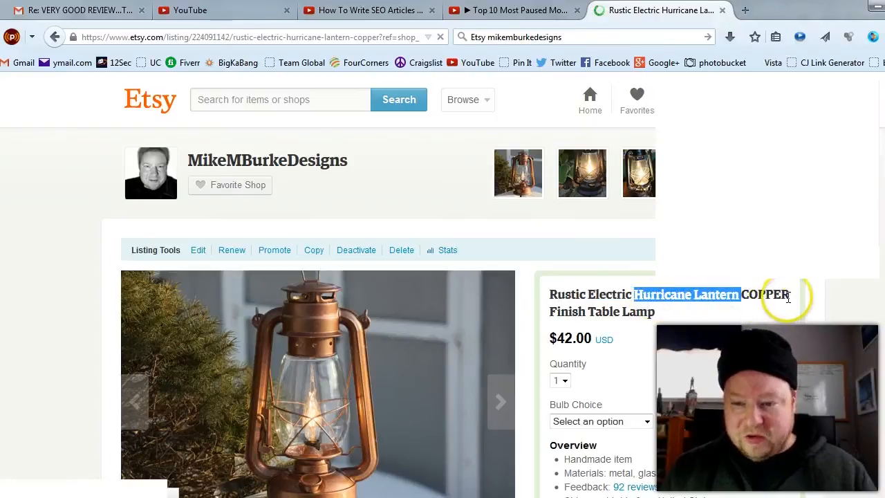
drag(788, 296, 748, 294)
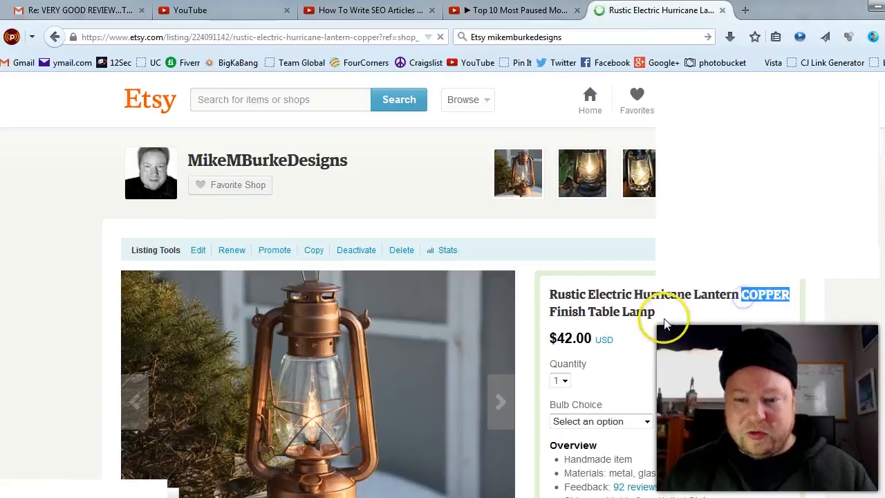
drag(657, 312, 590, 311)
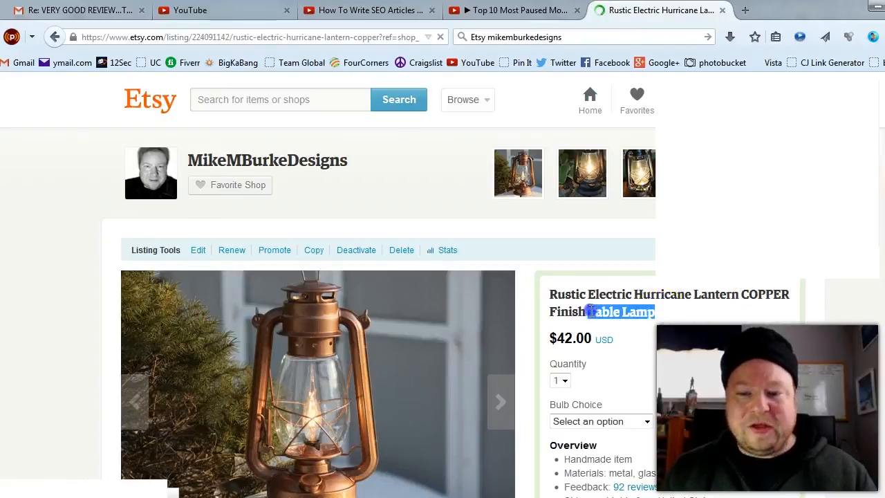
click(681, 293)
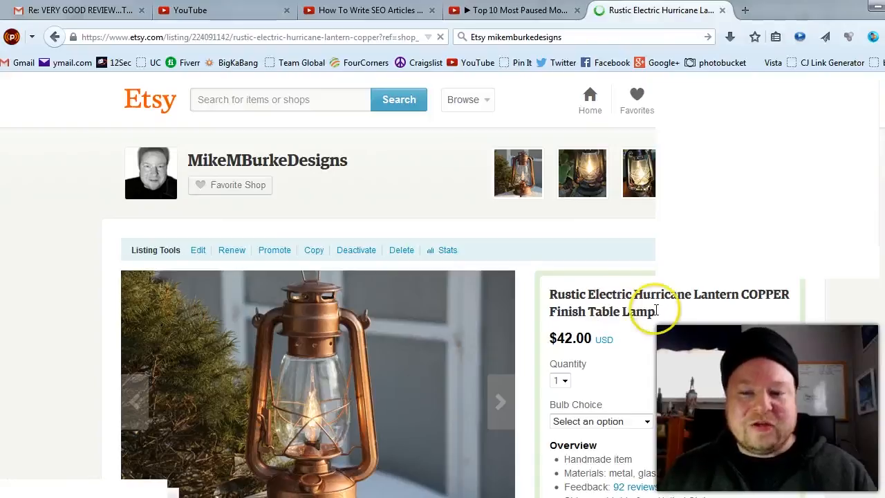
drag(658, 304, 568, 293)
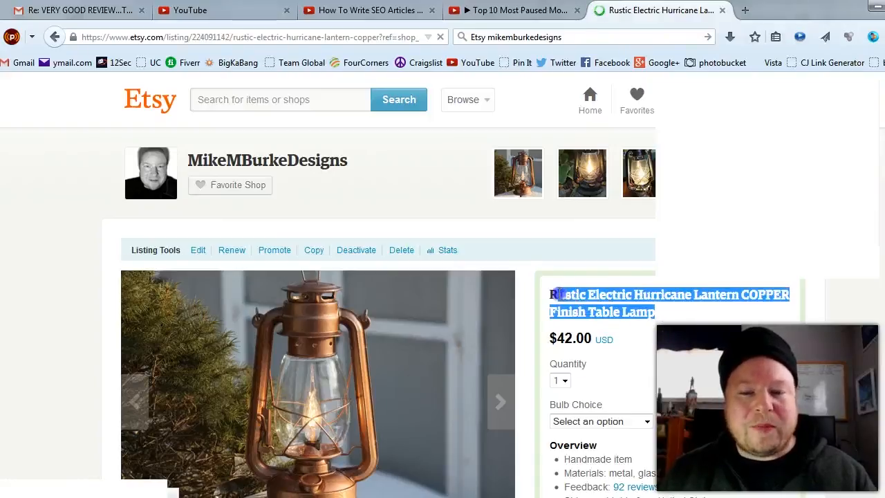
click(664, 319)
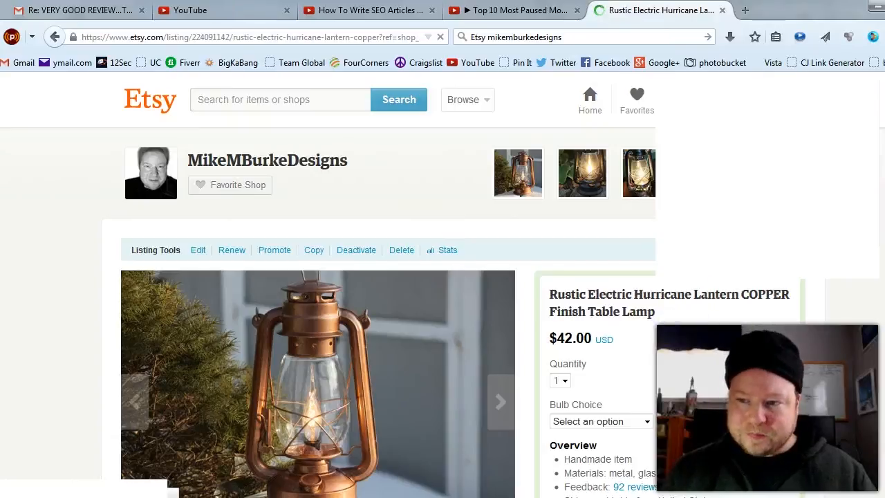
- Highlight the first two paragraphs of the item description, and extend the highlight from its beginning through the bulb types
scroll(318, 284, down, 8)
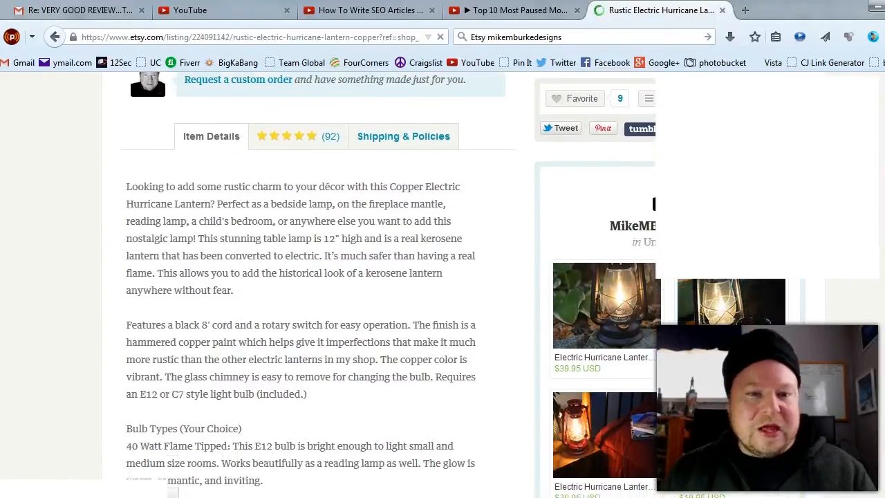
scroll(318, 283, down, 2)
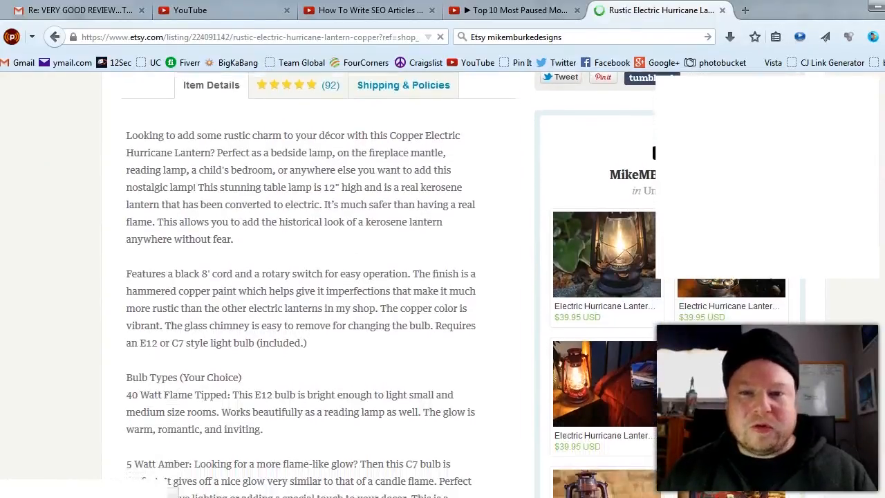
scroll(453, 284, down, 1)
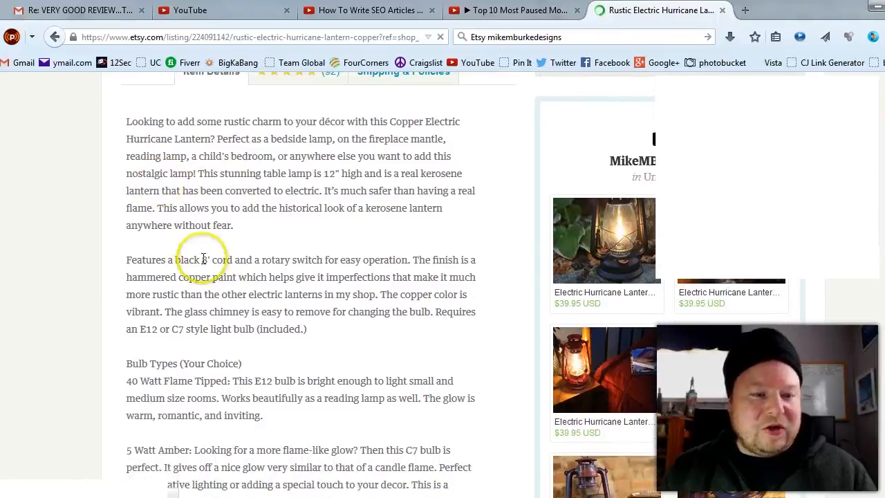
mouse_move(315, 336)
mouse_down()
mouse_move(184, 306)
mouse_move(144, 223)
mouse_move(118, 128)
mouse_move(142, 122)
mouse_move(237, 192)
mouse_move(318, 312)
mouse_move(311, 330)
mouse_up()
click(118, 119)
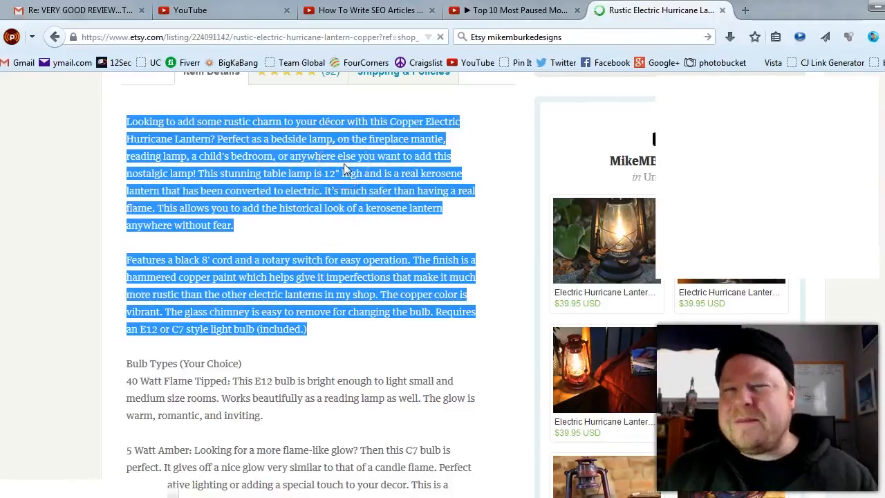
click(111, 275)
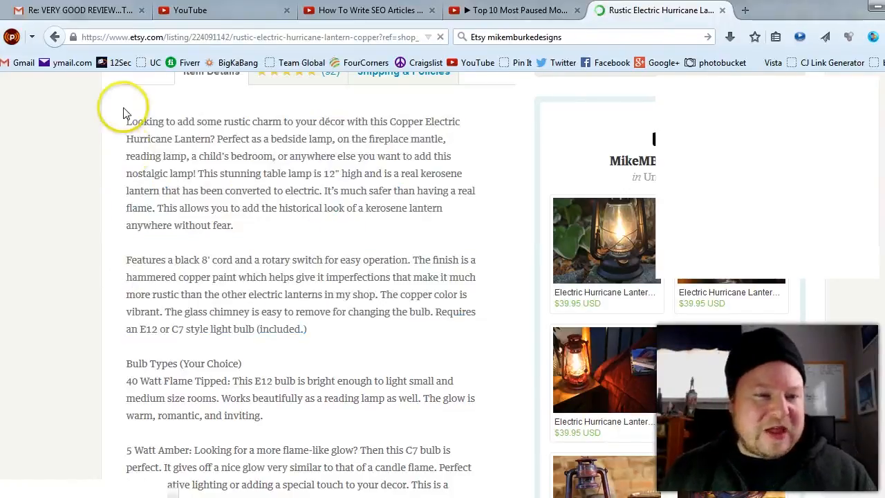
drag(125, 122, 437, 486)
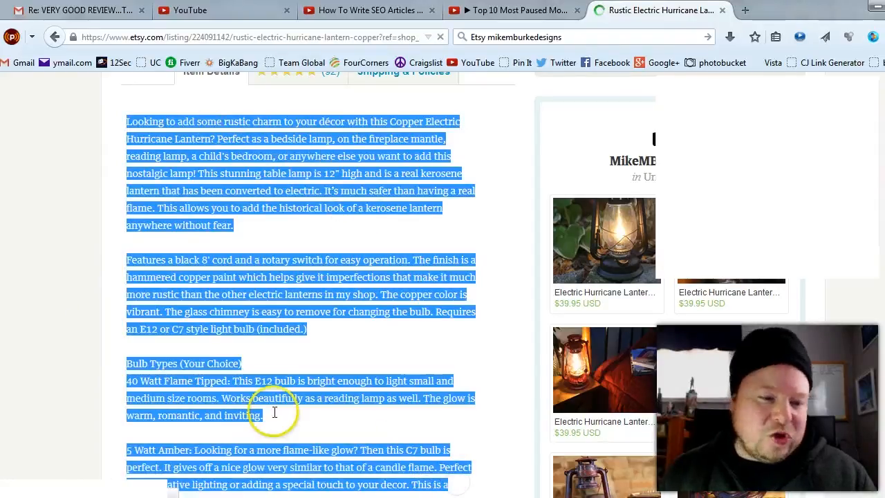
click(71, 197)
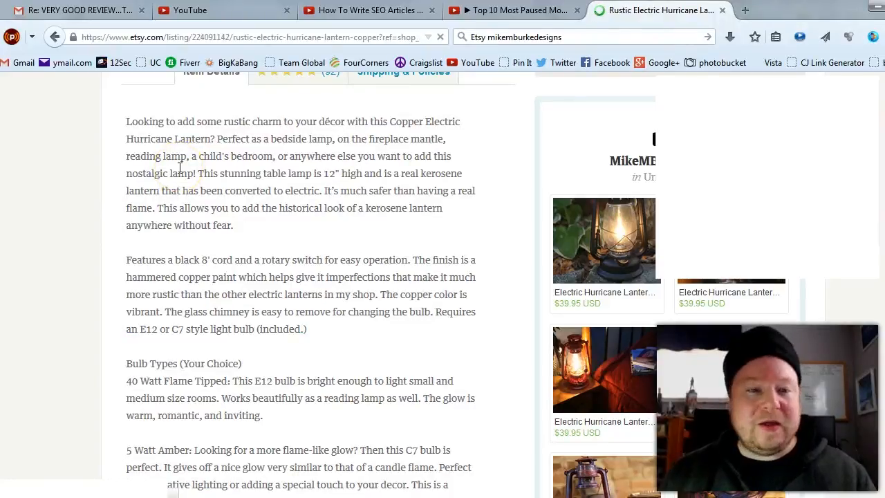
- Highlight the keywords "Electric Hurricane Lantern", "Copper" and "rustic" in the opening sentence of the description
drag(210, 138, 133, 122)
click(89, 132)
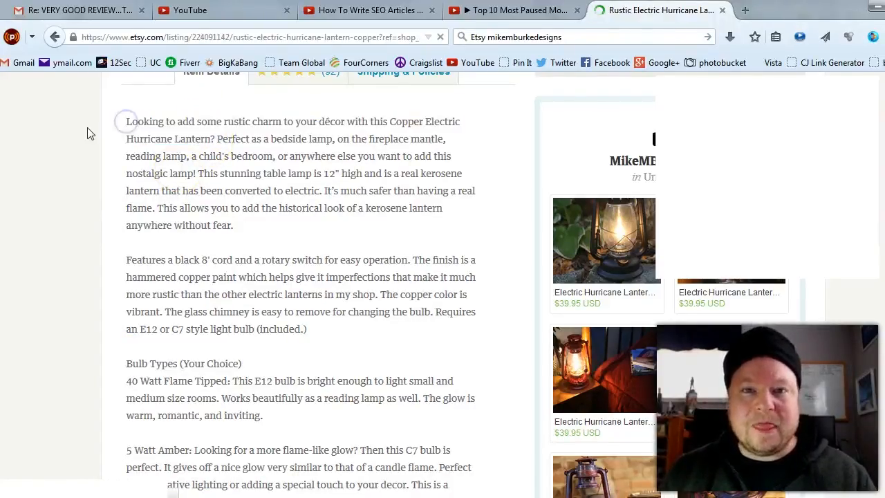
drag(211, 135, 423, 118)
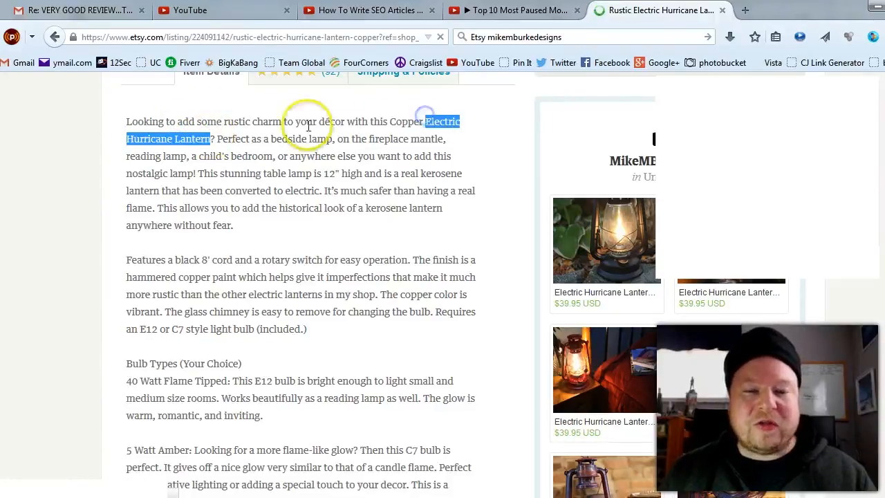
click(421, 119)
drag(422, 119, 402, 121)
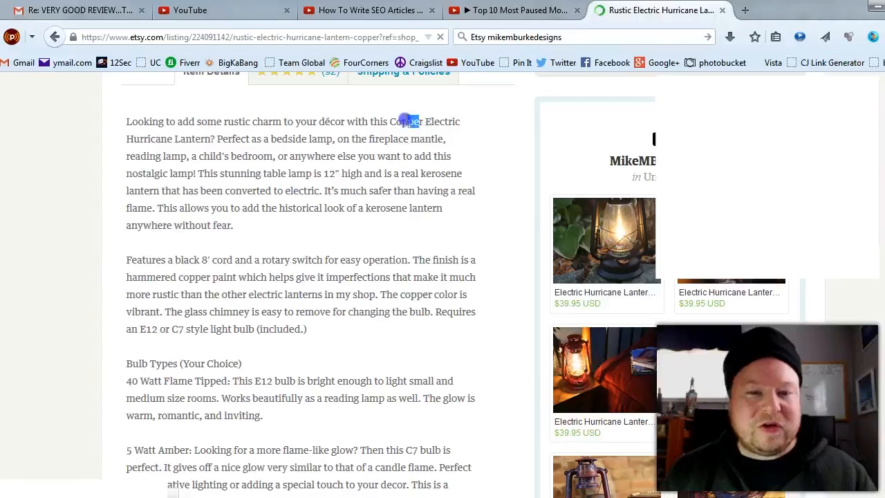
drag(251, 123, 221, 122)
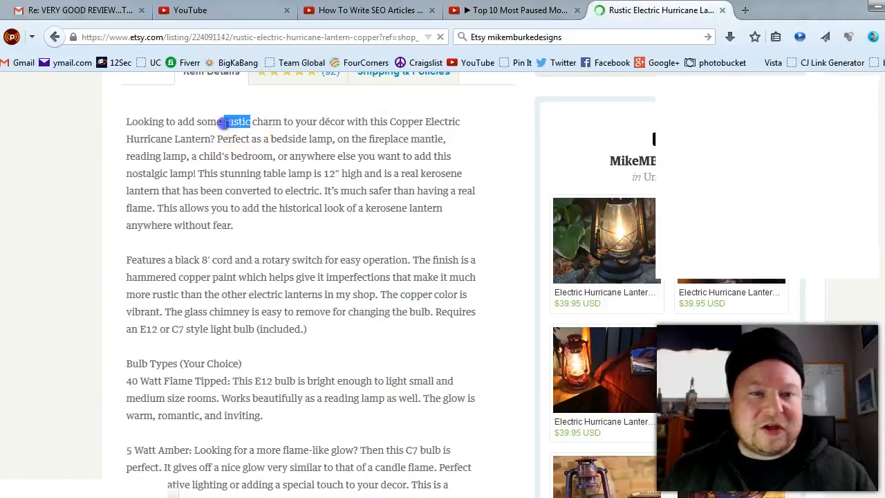
click(30, 139)
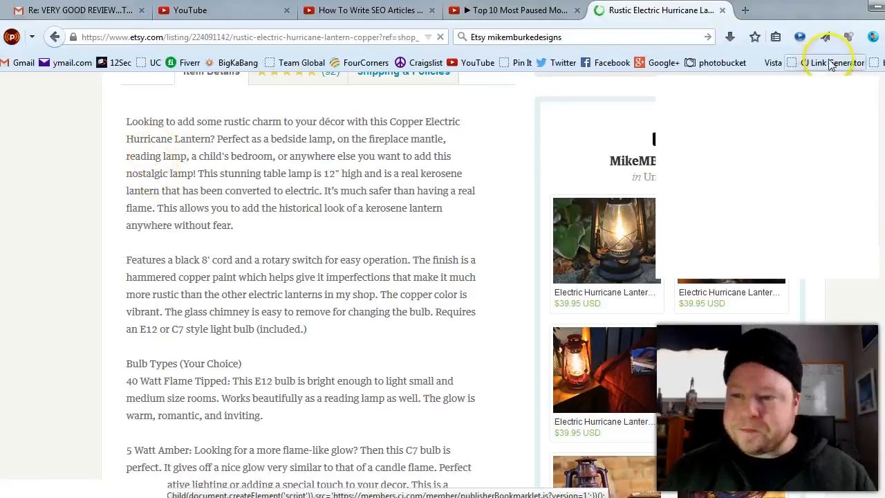
- Read on through the description to the DETAILS list and highlight the keyword line "Electric Hurricane Lantern"
scroll(318, 277, down, 3)
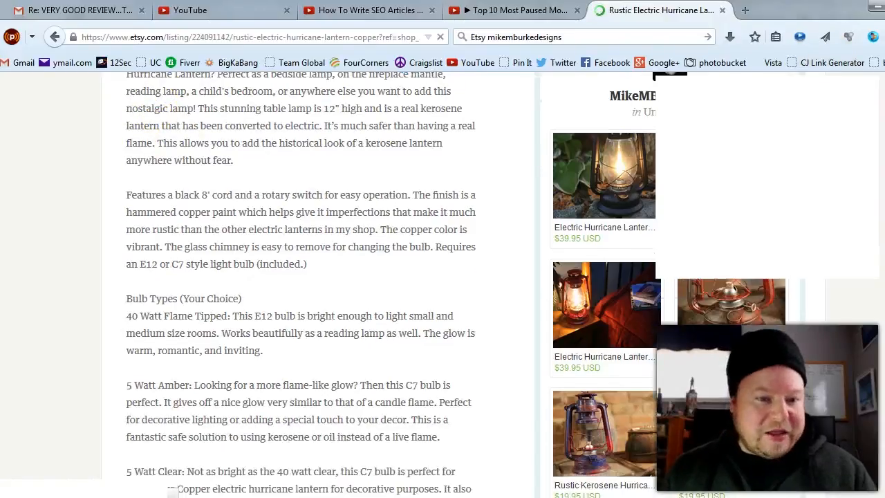
scroll(318, 277, down, 2)
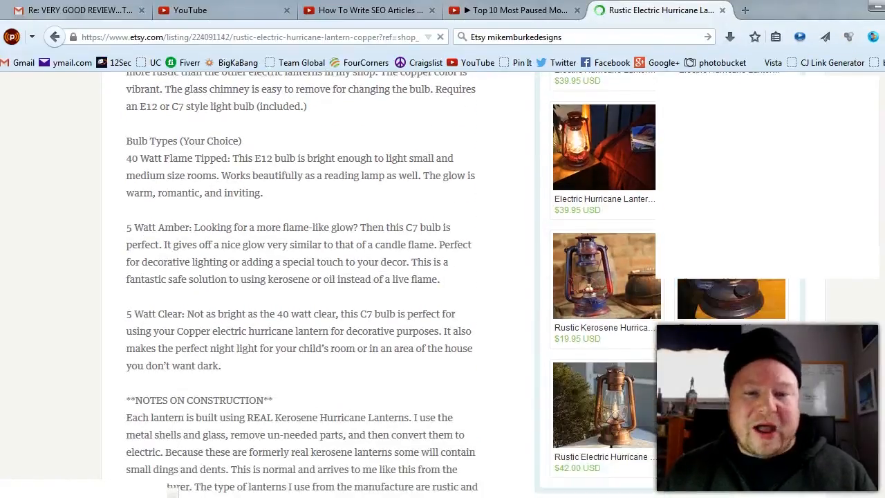
scroll(318, 276, down, 5)
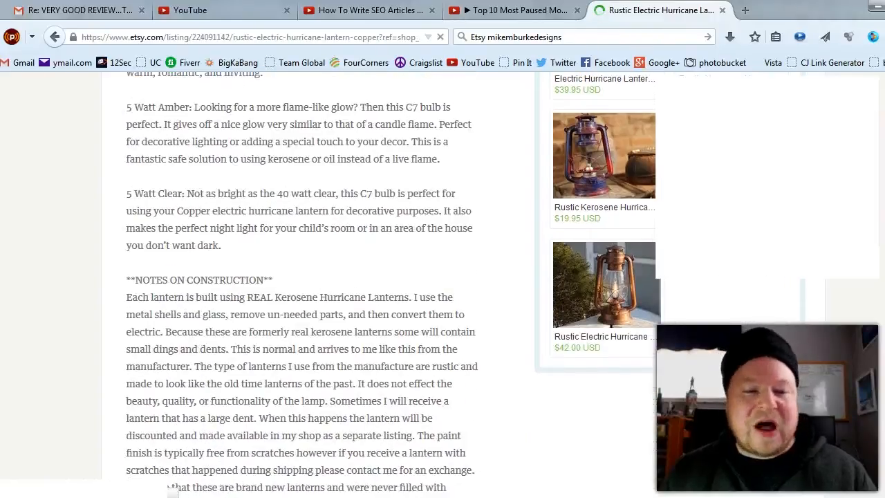
scroll(318, 277, down, 3)
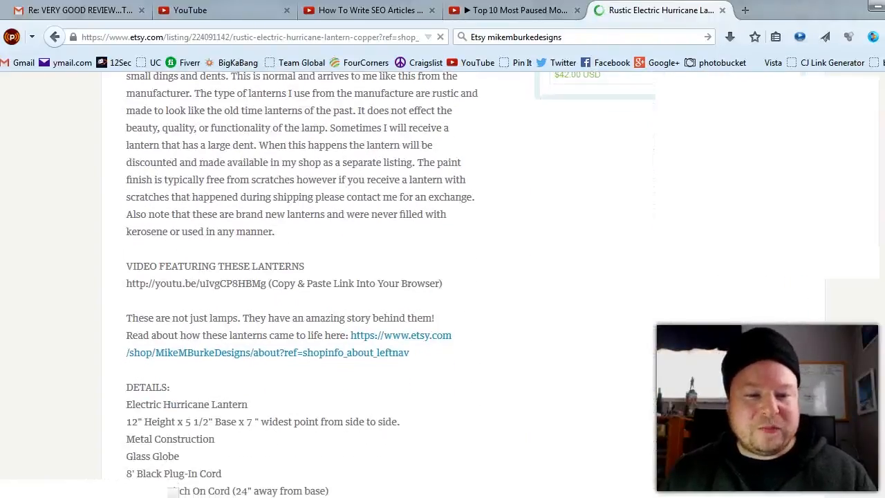
scroll(312, 182, down, 1)
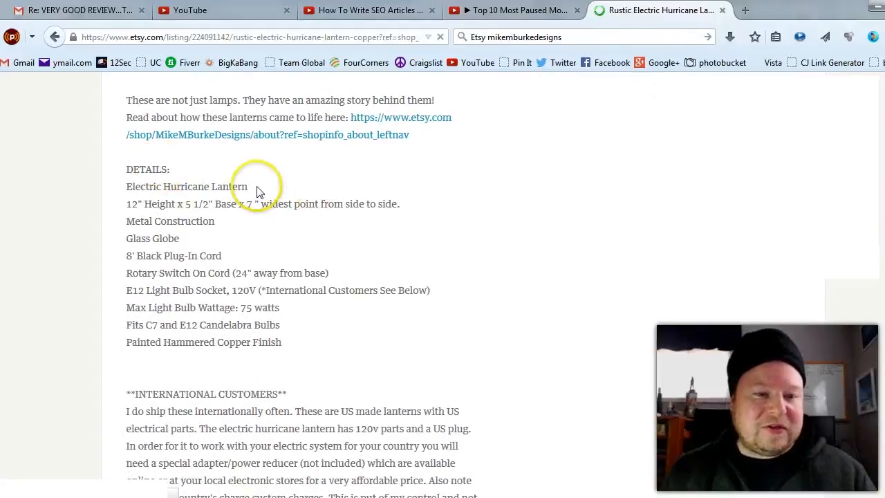
drag(247, 186, 126, 187)
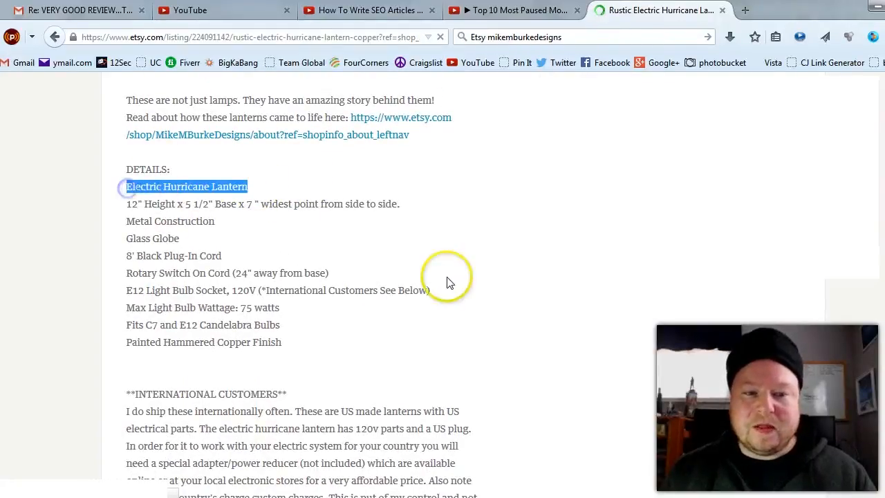
click(446, 276)
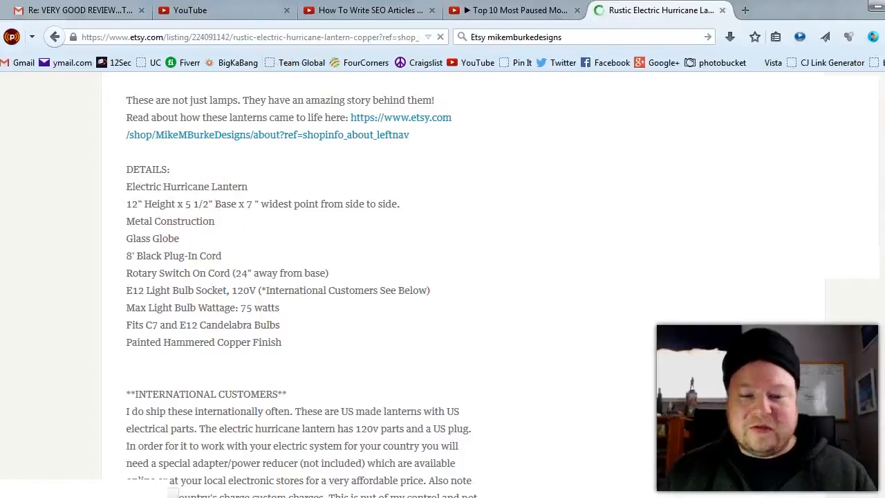
- Highlight the phrase "electric hurricane lantern" in the description's INTERNATIONAL CUSTOMERS section
scroll(303, 283, down, 2)
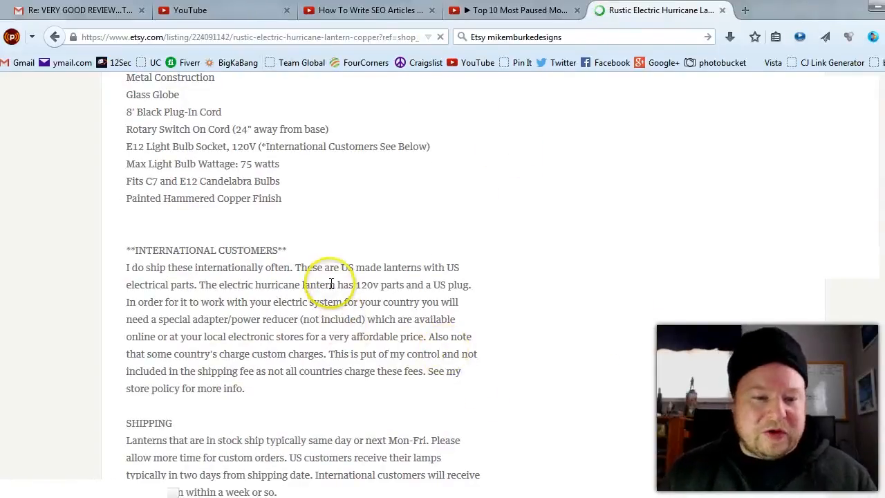
drag(335, 285, 219, 282)
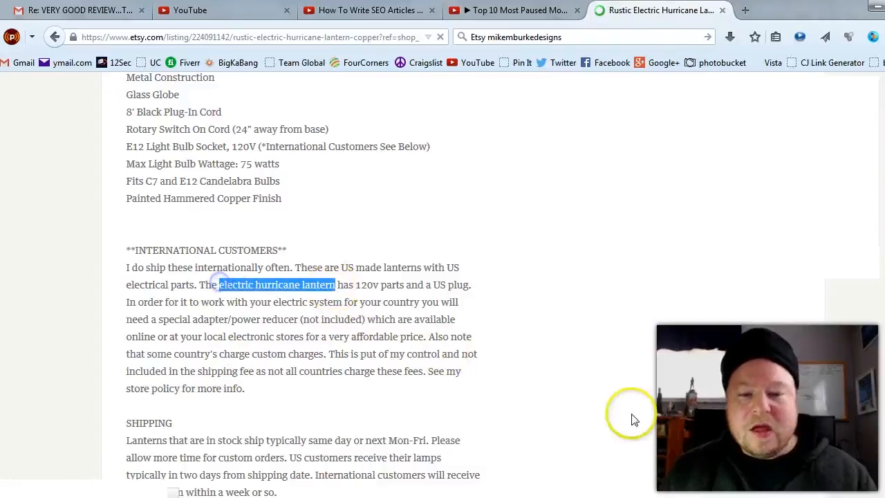
click(47, 221)
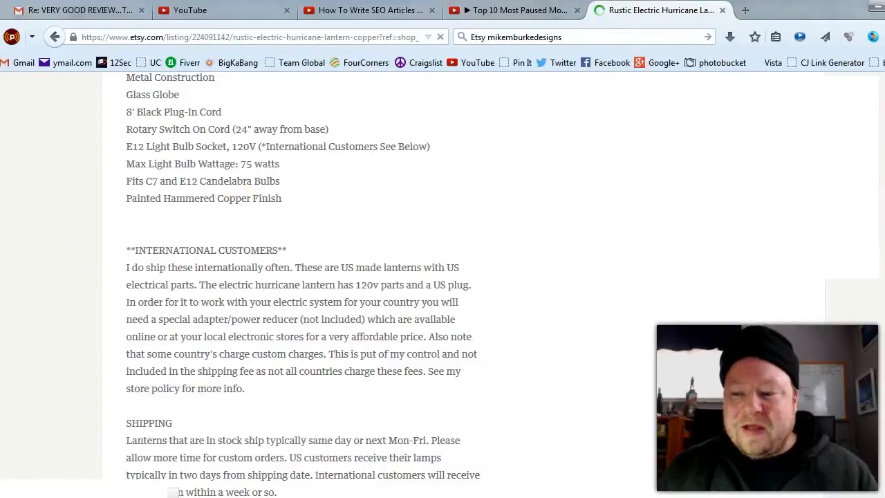
- Examine the Google Images results for Electric Hurricane Lantern, especially the lantern photo hosted on etsy.com
scroll(442, 284, down, 6)
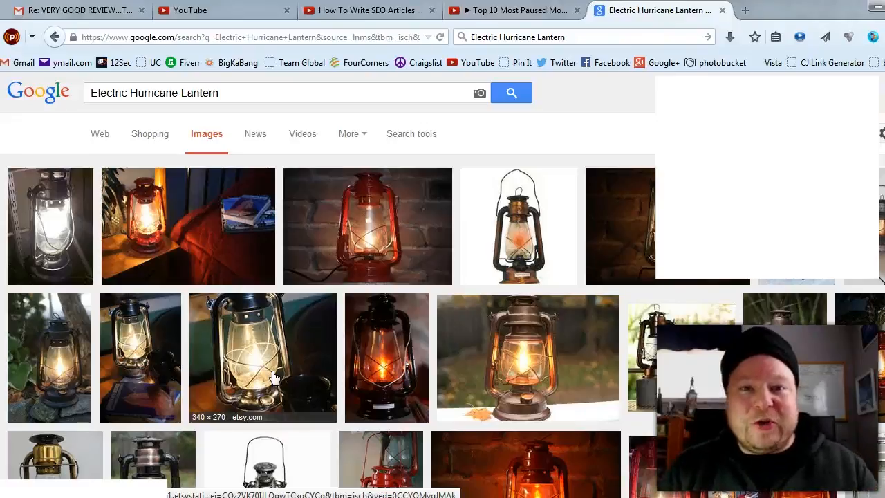
click(274, 364)
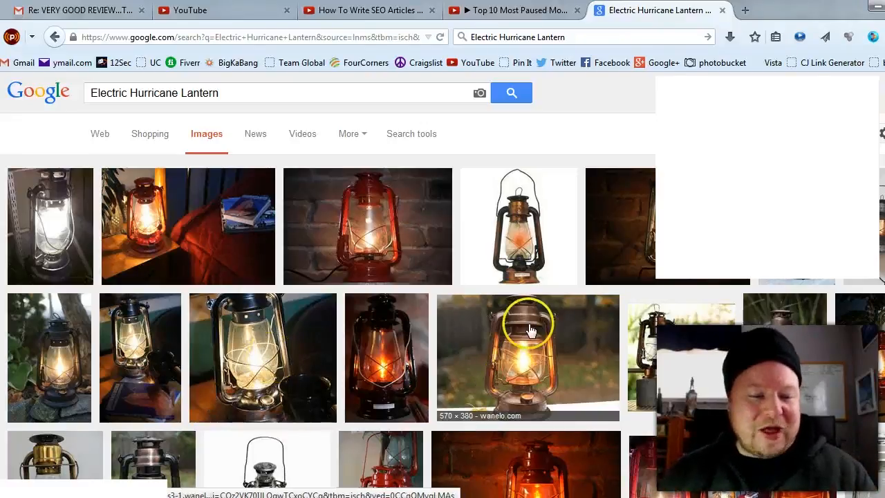